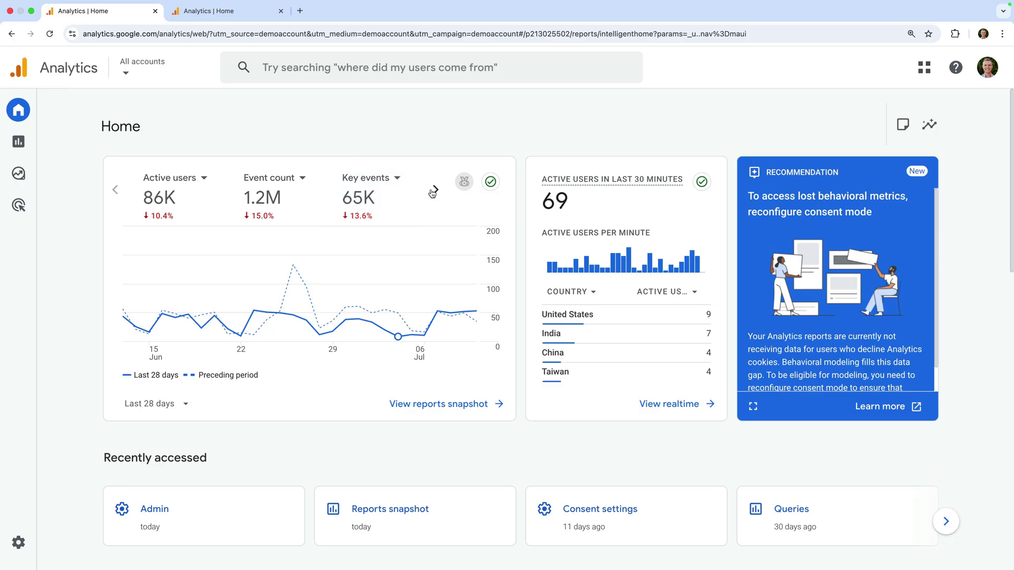
# Show the trend charts for Active users, Event count, Key events and Purchases on the Home overview card
pyautogui.click(435, 189)
pyautogui.click(399, 208)
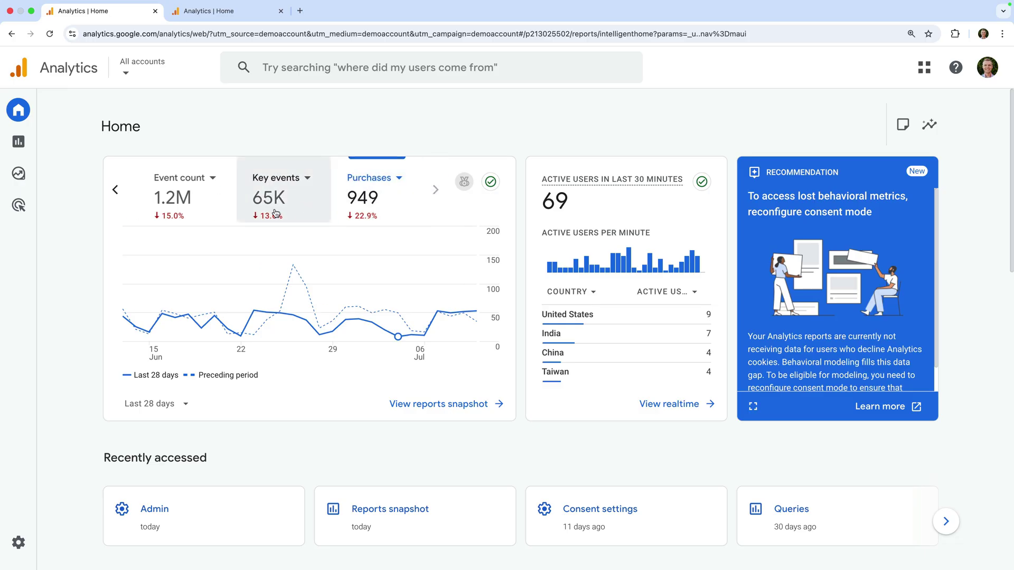
pyautogui.click(119, 200)
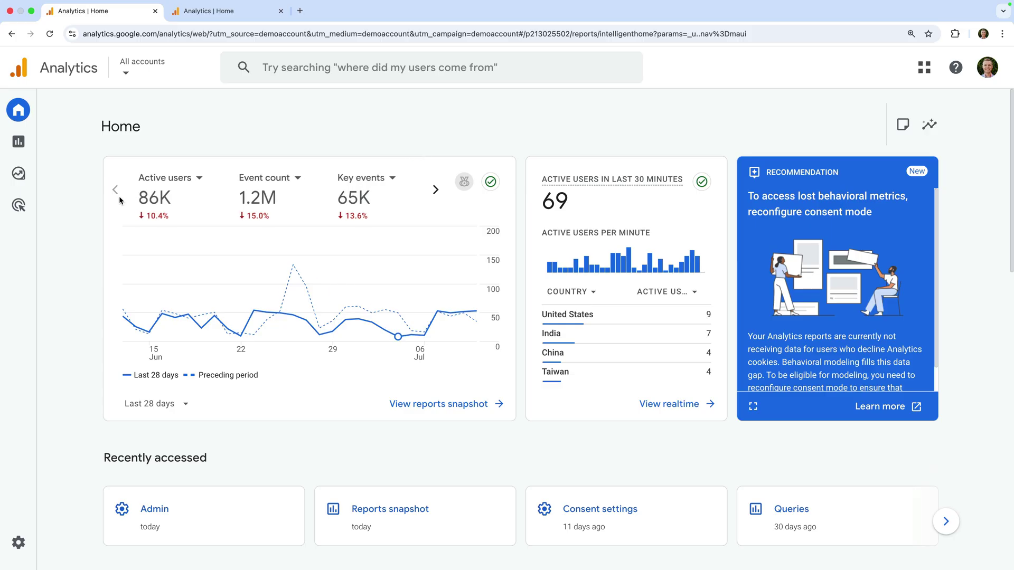
pyautogui.click(209, 201)
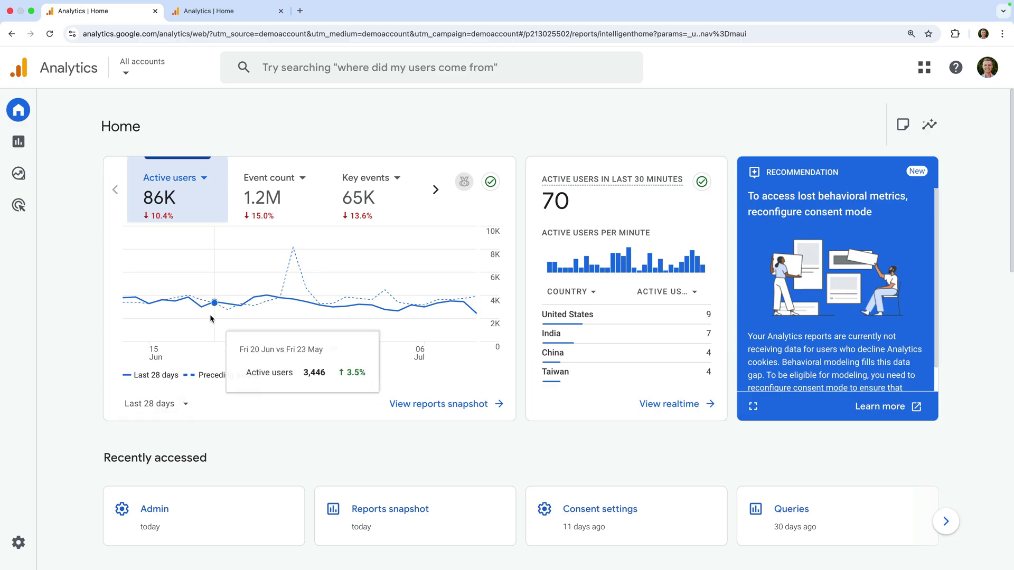
pyautogui.click(299, 197)
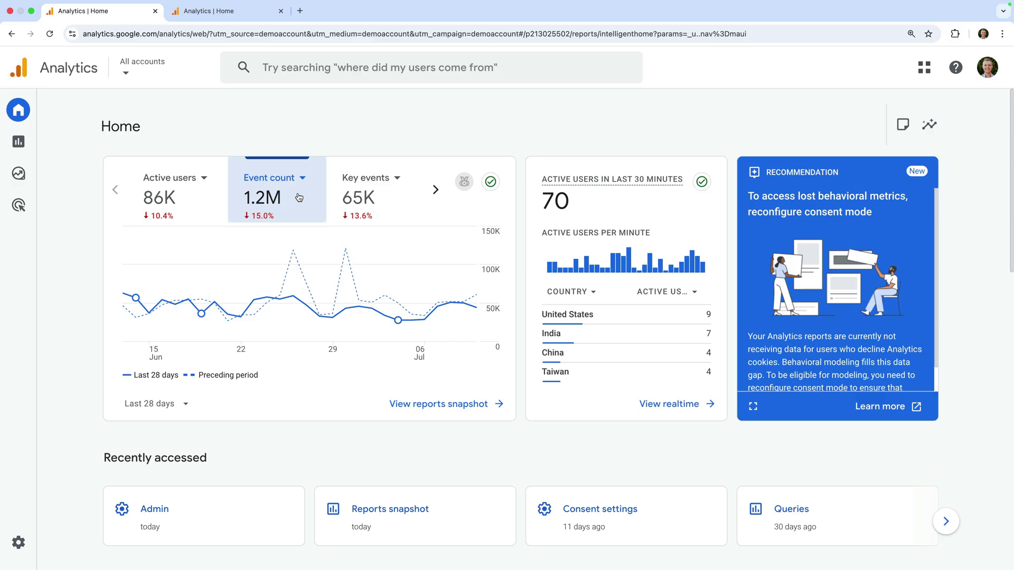
pyautogui.click(404, 207)
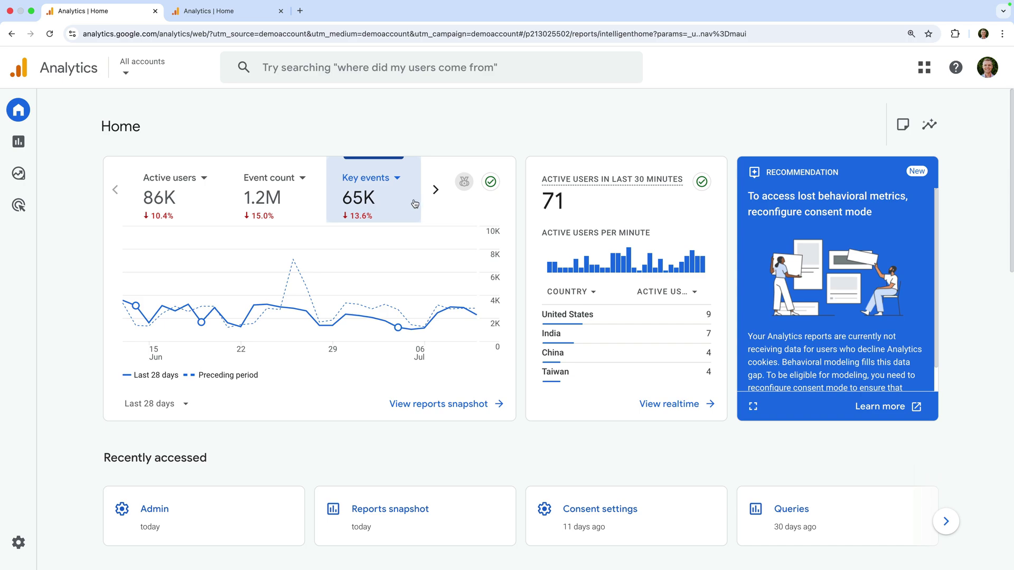
pyautogui.click(436, 190)
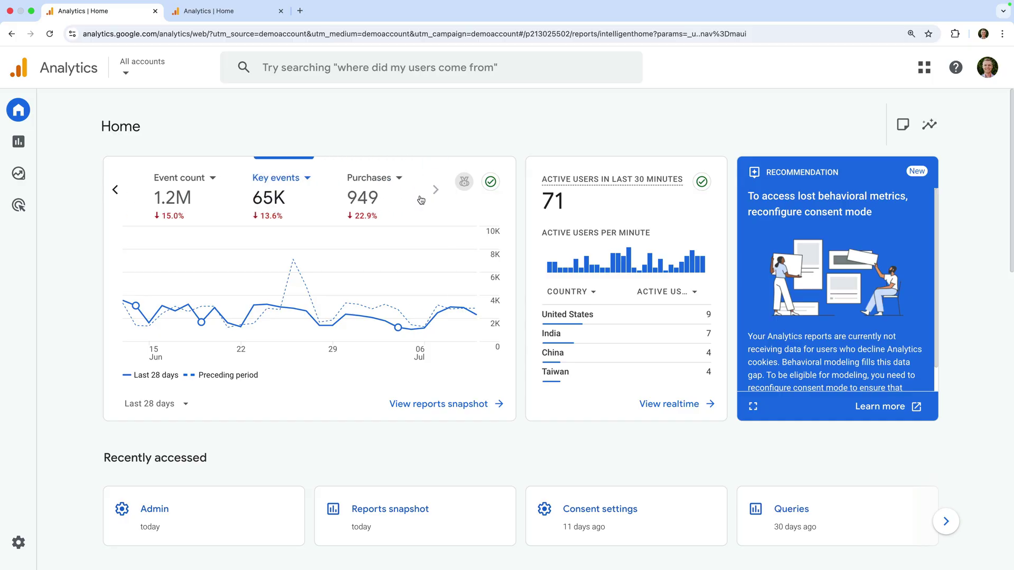
pyautogui.click(397, 210)
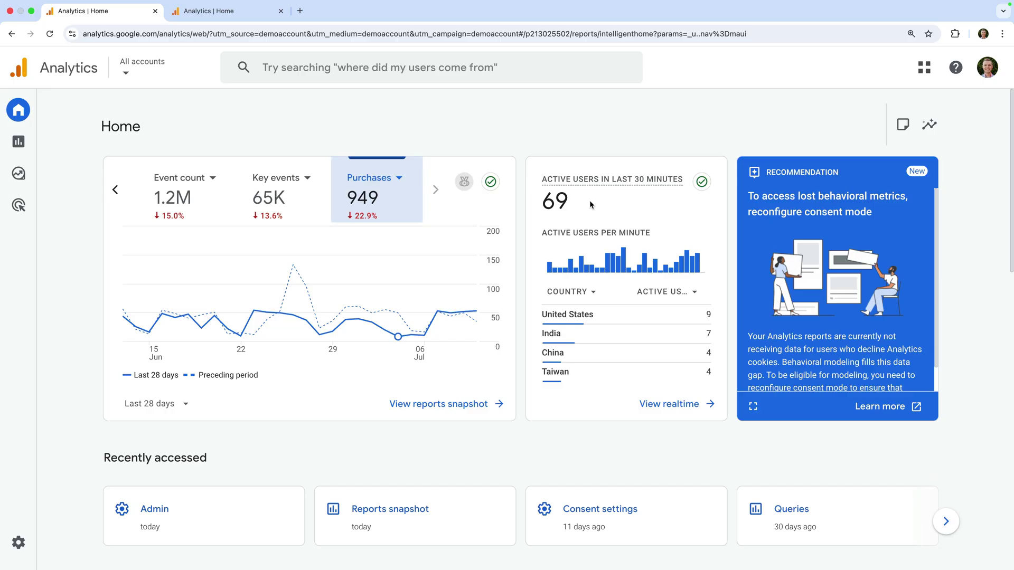
# Review the Recently accessed, Suggested for you, and Insights & recommendations sections of the Home page
pyautogui.scroll(-5, 581, 334)
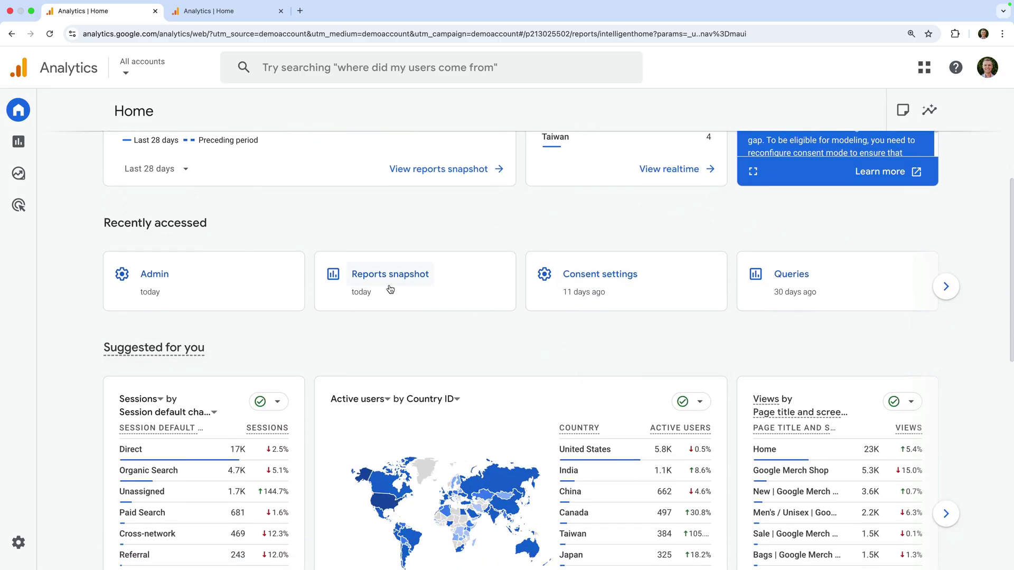
pyautogui.scroll(-9, 407, 292)
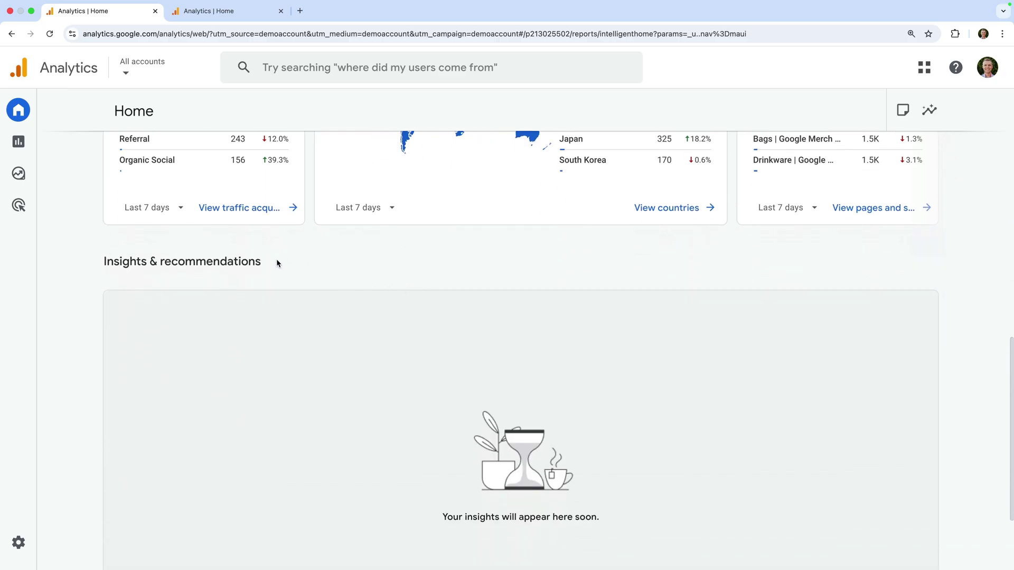
pyautogui.scroll(-3, 277, 261)
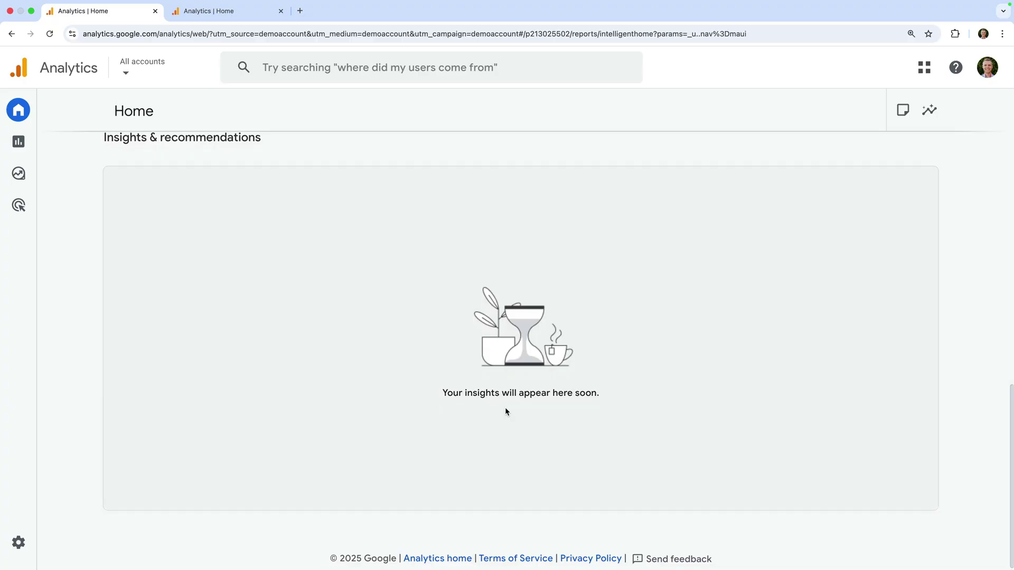
pyautogui.scroll(8, 506, 411)
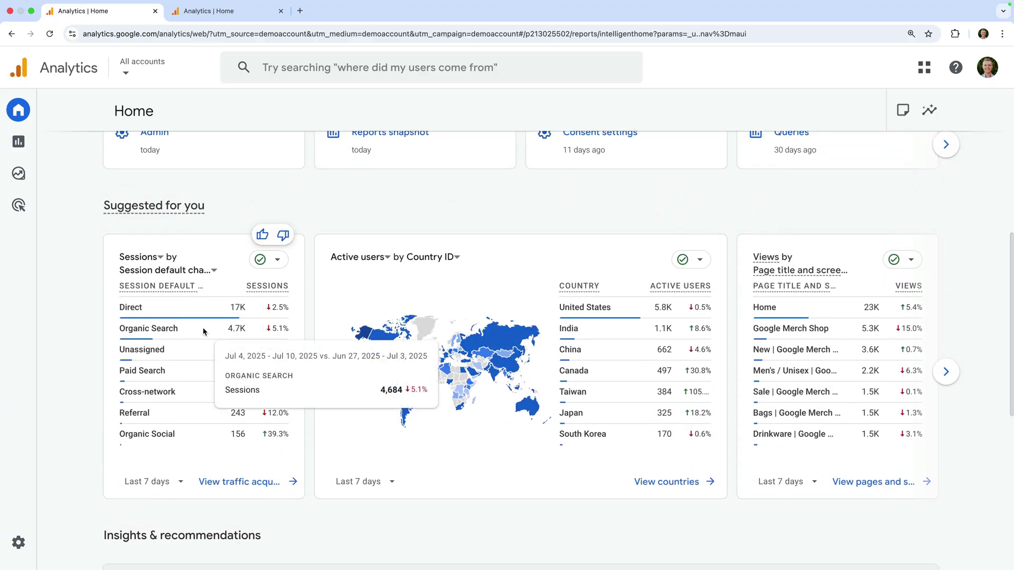
# Open the Realtime overview report and examine active users by first user source and audience, and views by page title
pyautogui.click(19, 151)
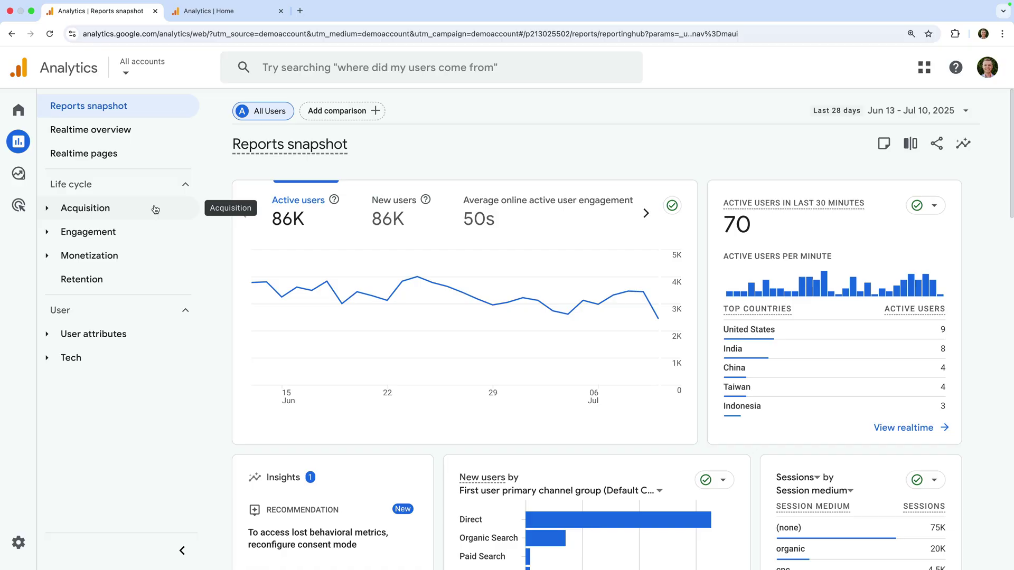
pyautogui.click(148, 138)
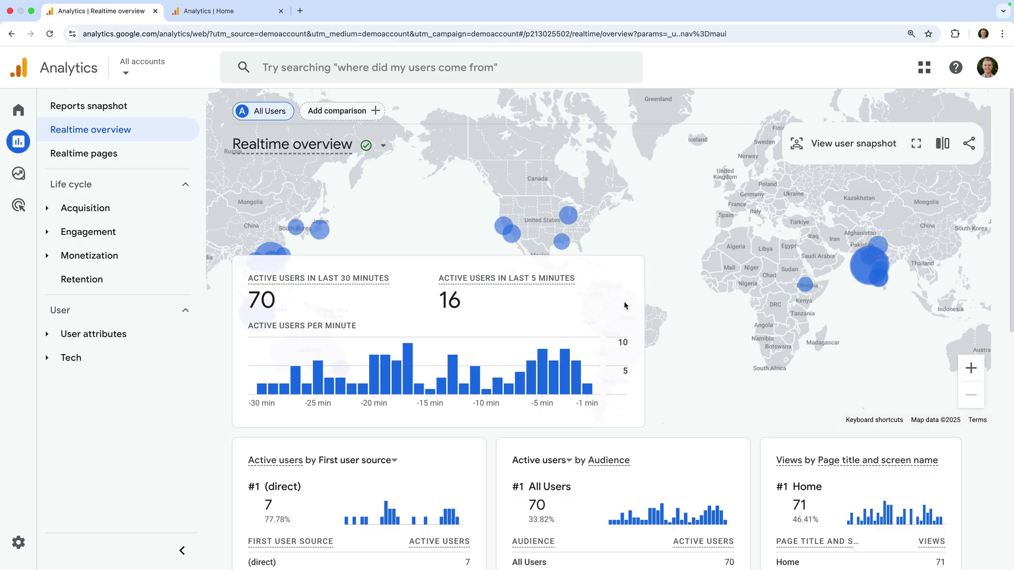
pyautogui.scroll(-5, 623, 301)
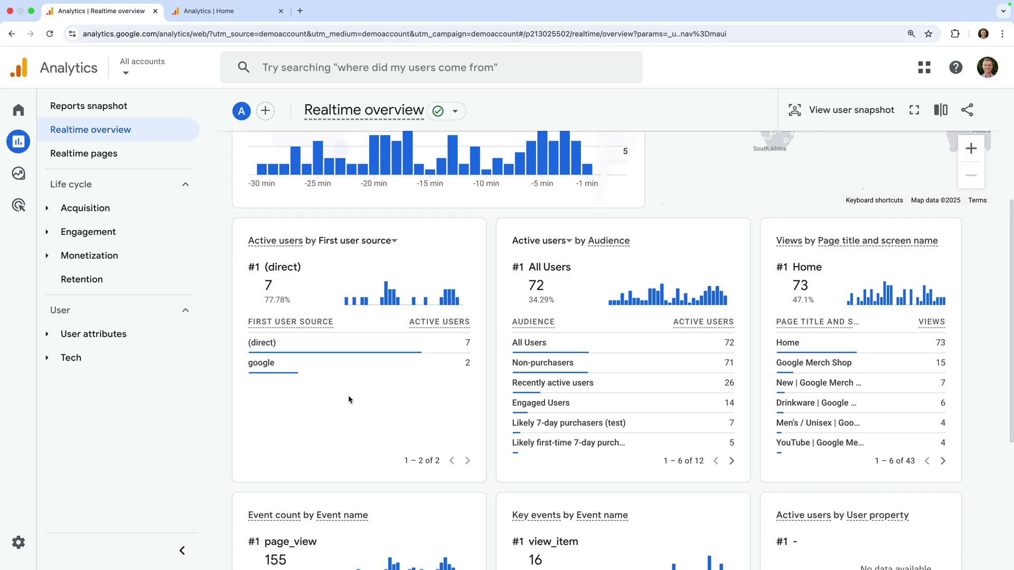
pyautogui.moveTo(309, 362)
pyautogui.moveTo(628, 393)
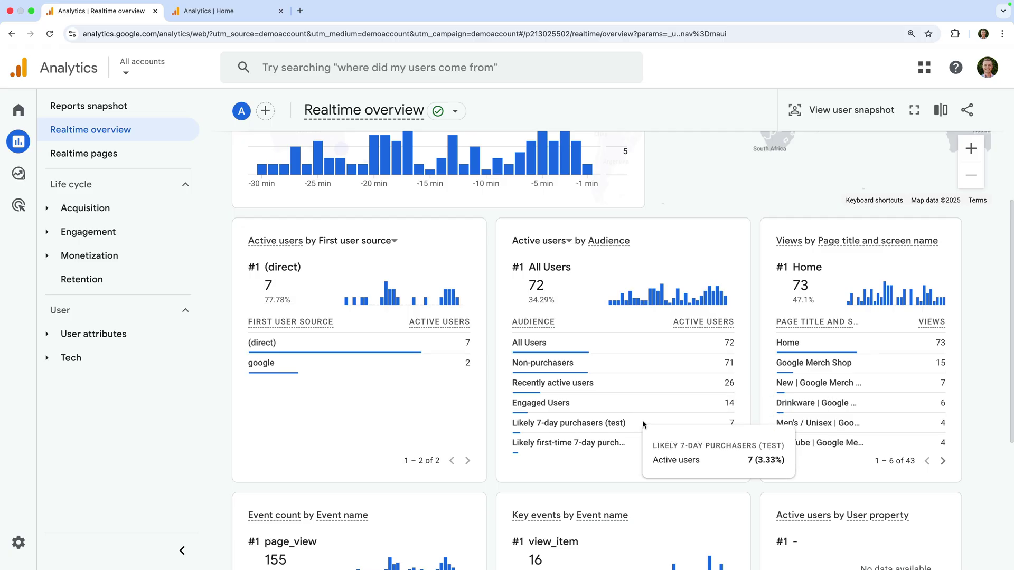
pyautogui.moveTo(648, 441)
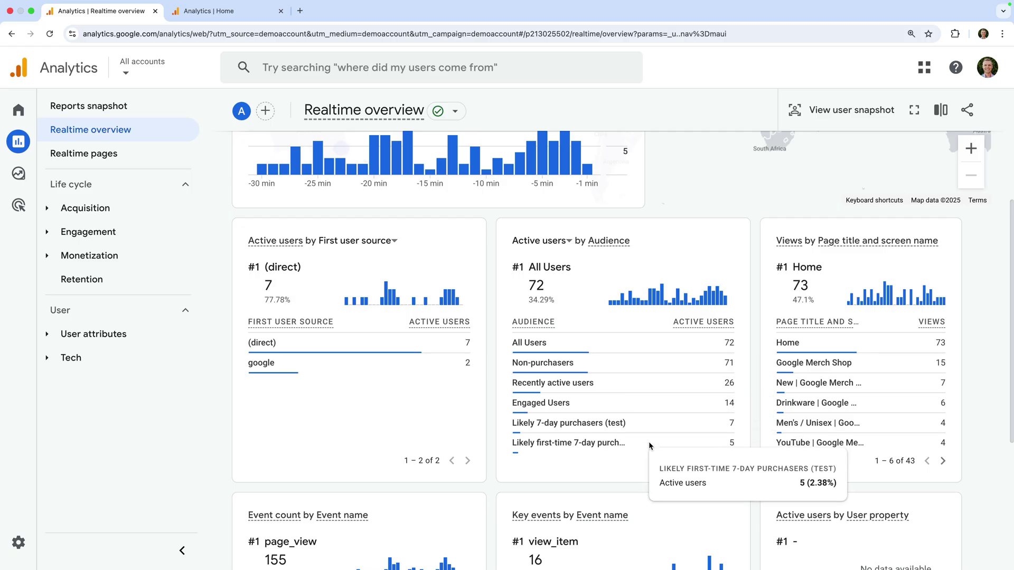
pyautogui.moveTo(721, 410)
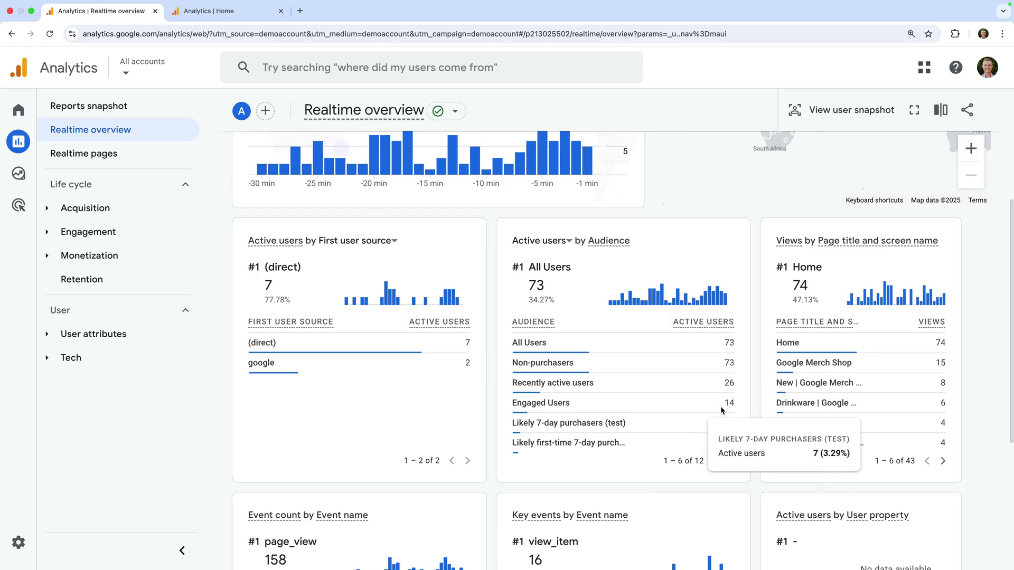
pyautogui.moveTo(885, 407)
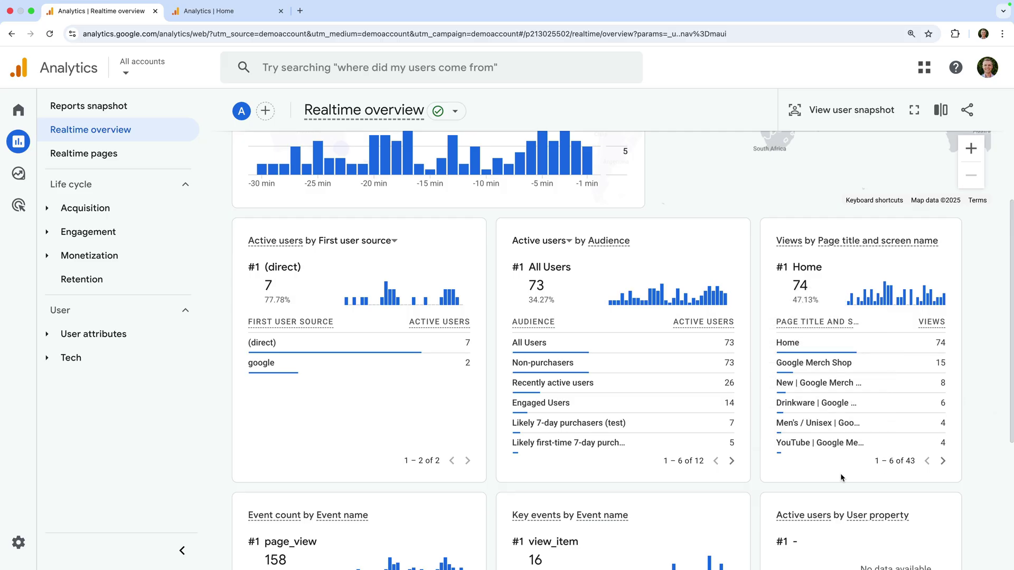
# Examine the event counts and key events by event name in the Realtime overview report
pyautogui.scroll(-5, 841, 475)
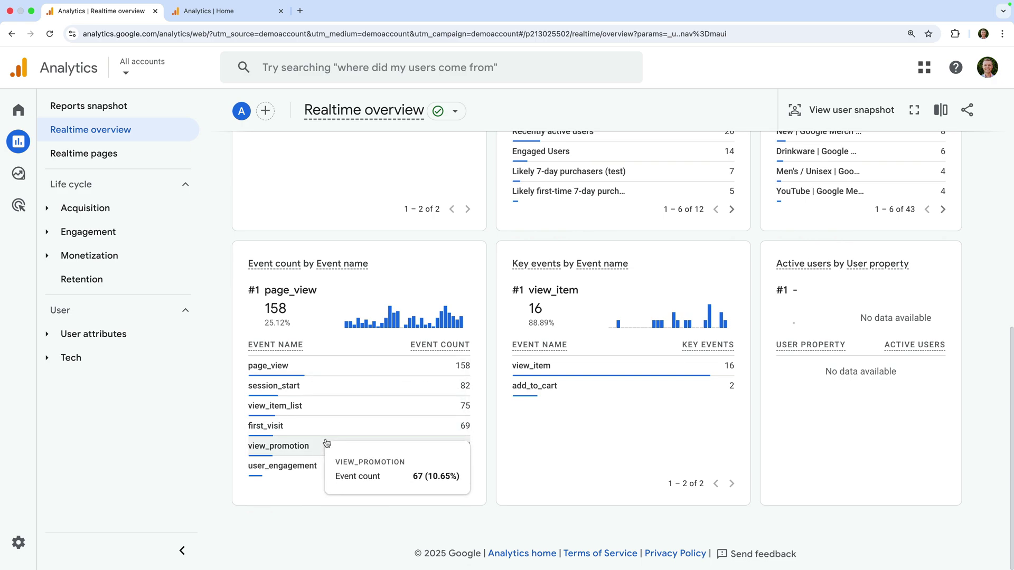
pyautogui.moveTo(332, 470)
pyautogui.moveTo(377, 403)
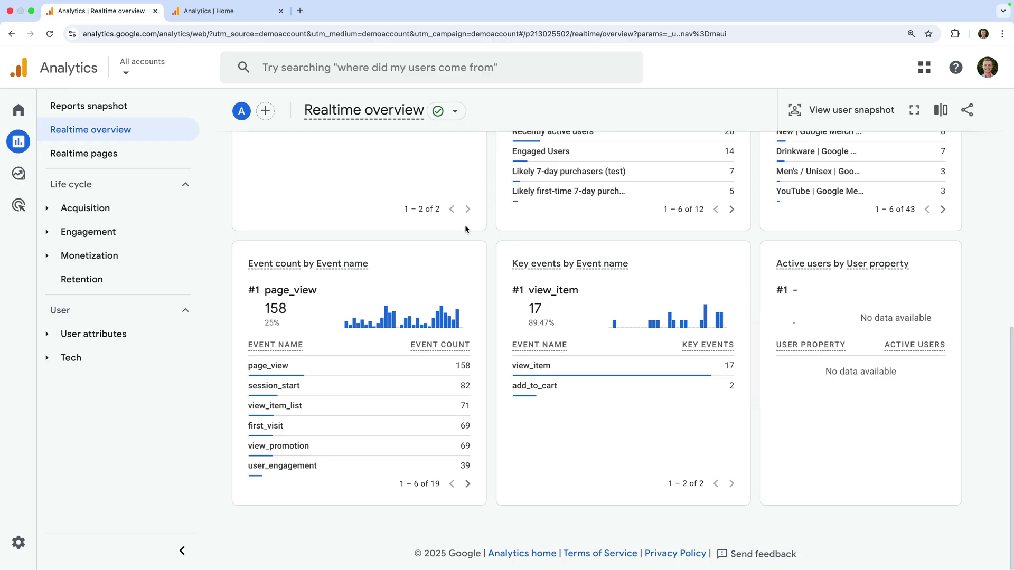
# Open the Acquisition overview report and examine its active user trend, new users and sessions by channel group, and campaign cards
pyautogui.click(148, 209)
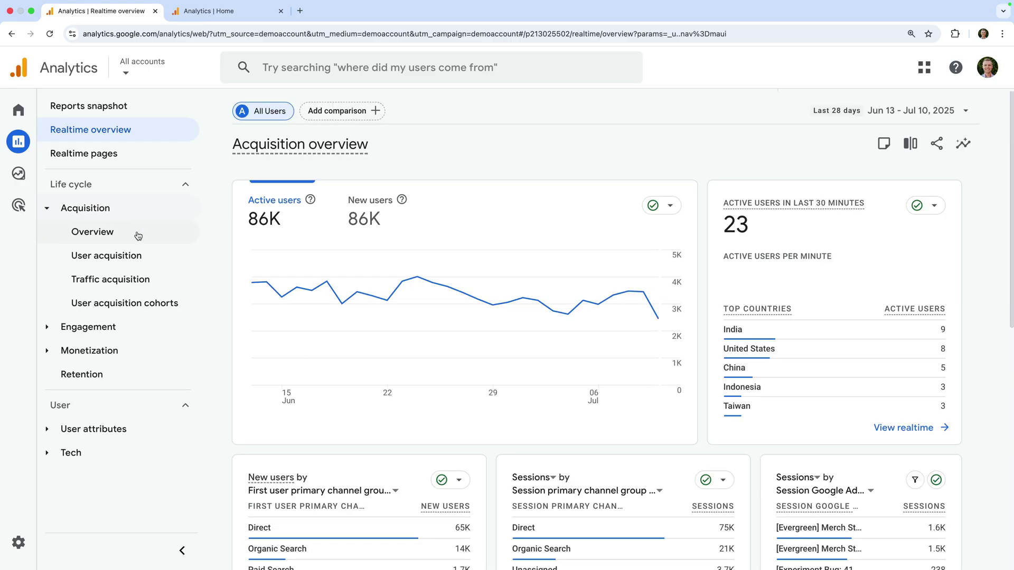
pyautogui.click(137, 237)
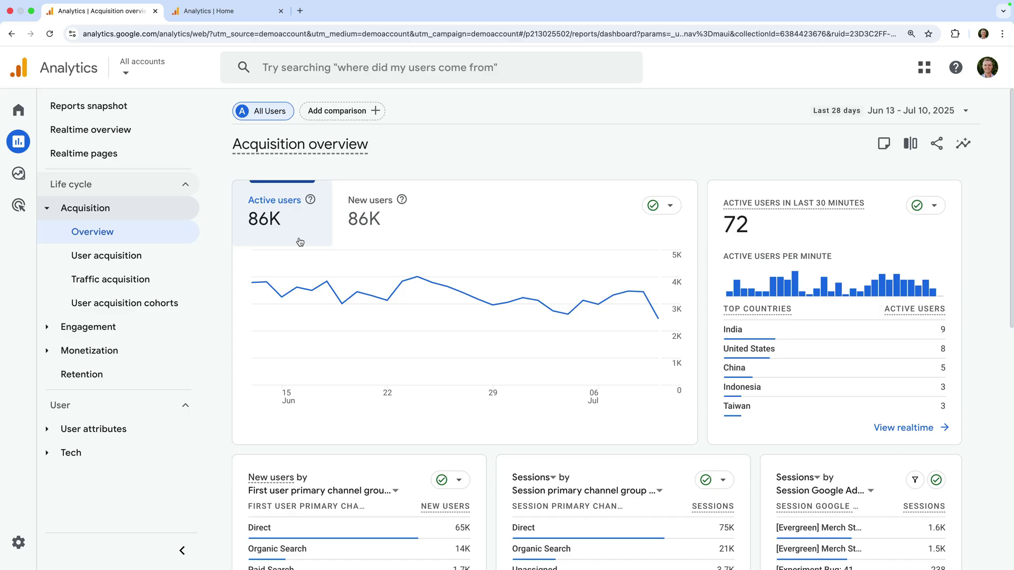
pyautogui.moveTo(324, 252)
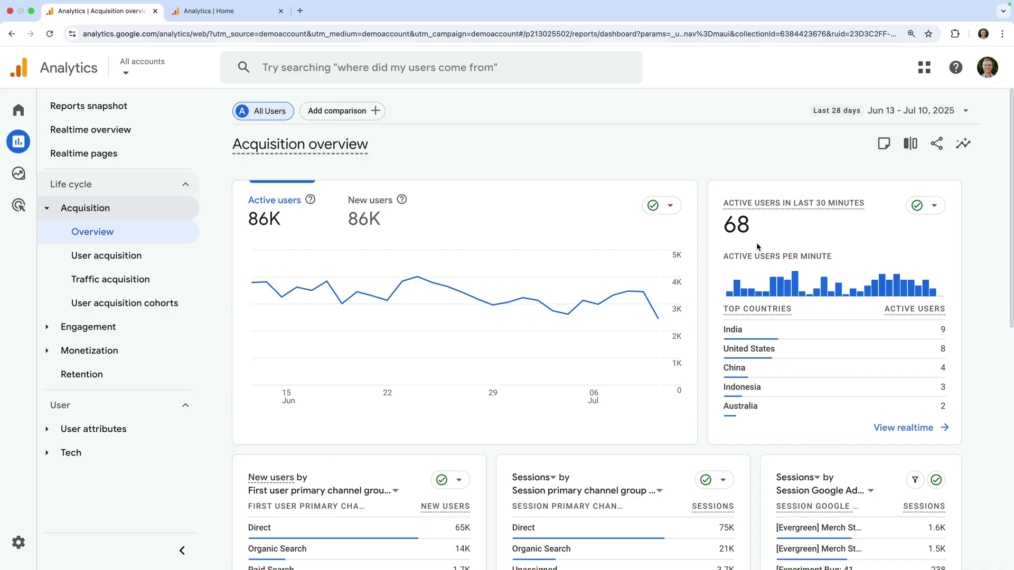
pyautogui.scroll(-4, 756, 242)
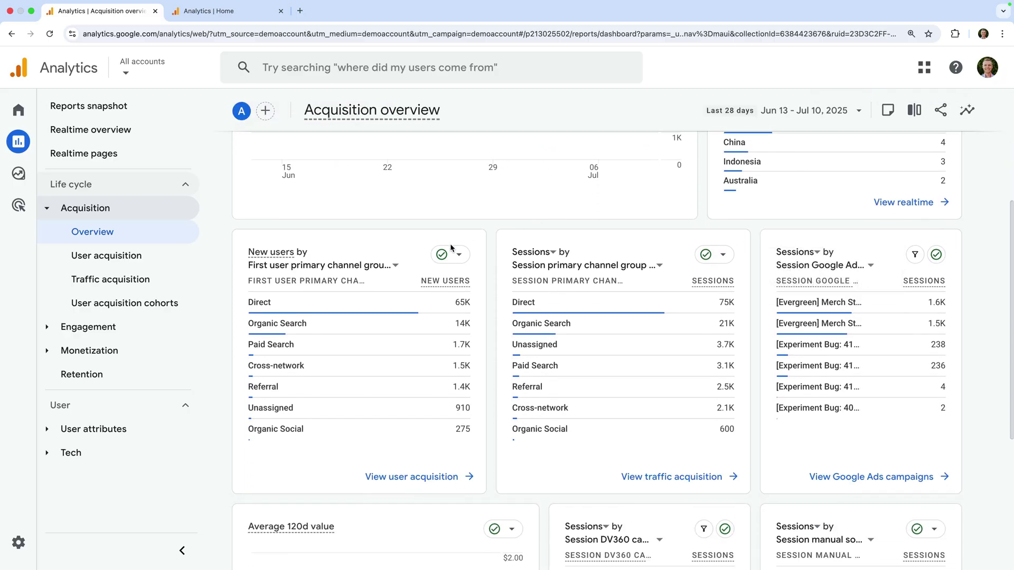
pyautogui.moveTo(349, 319)
pyautogui.moveTo(651, 365)
pyautogui.scroll(-4, 888, 321)
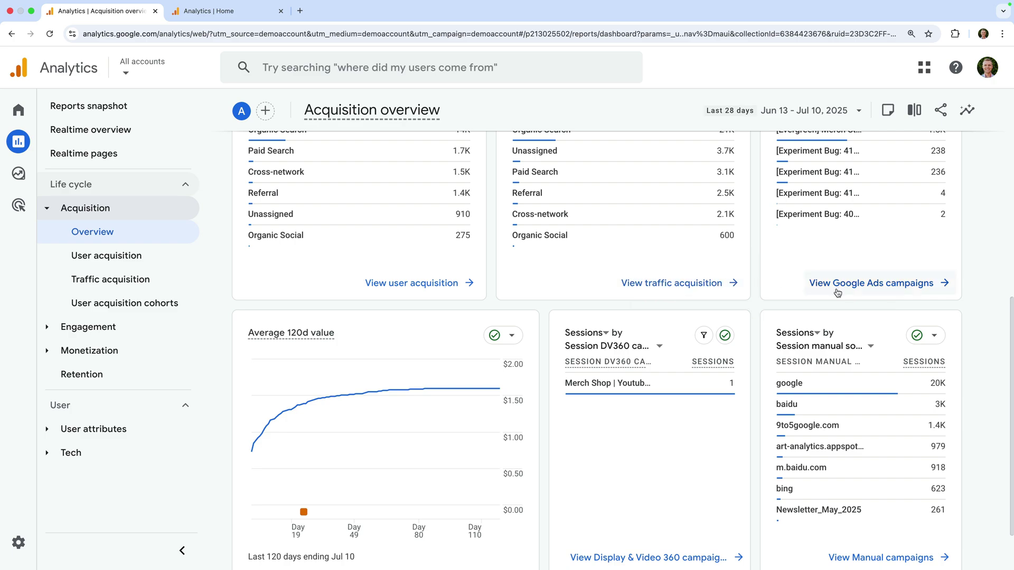
pyautogui.scroll(8, 837, 292)
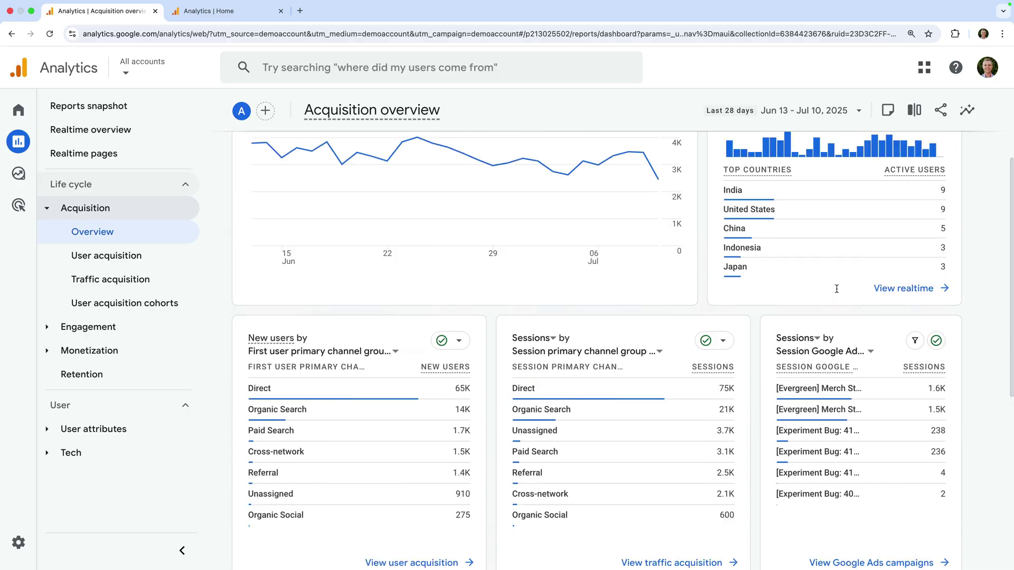
# Try the custom date range Jun 1 to Jun 24, 2025 and the Last 28 days preset without applying either
pyautogui.click(907, 102)
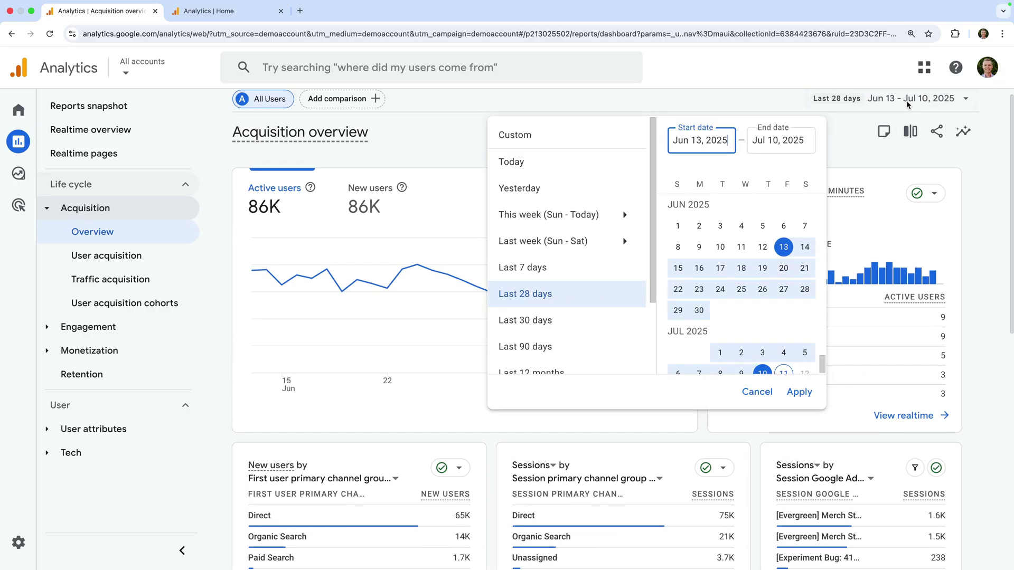
pyautogui.click(678, 232)
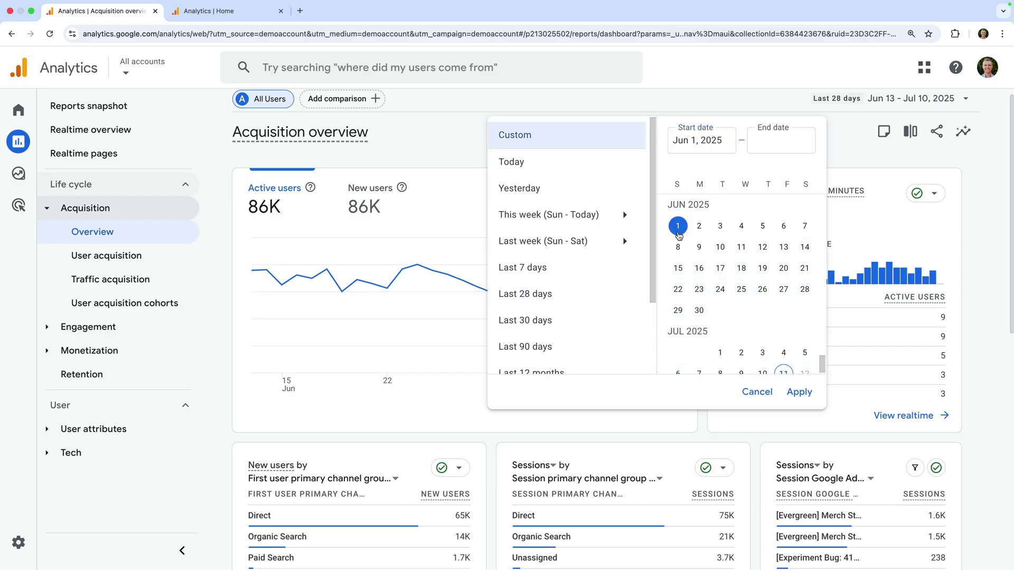
pyautogui.click(721, 292)
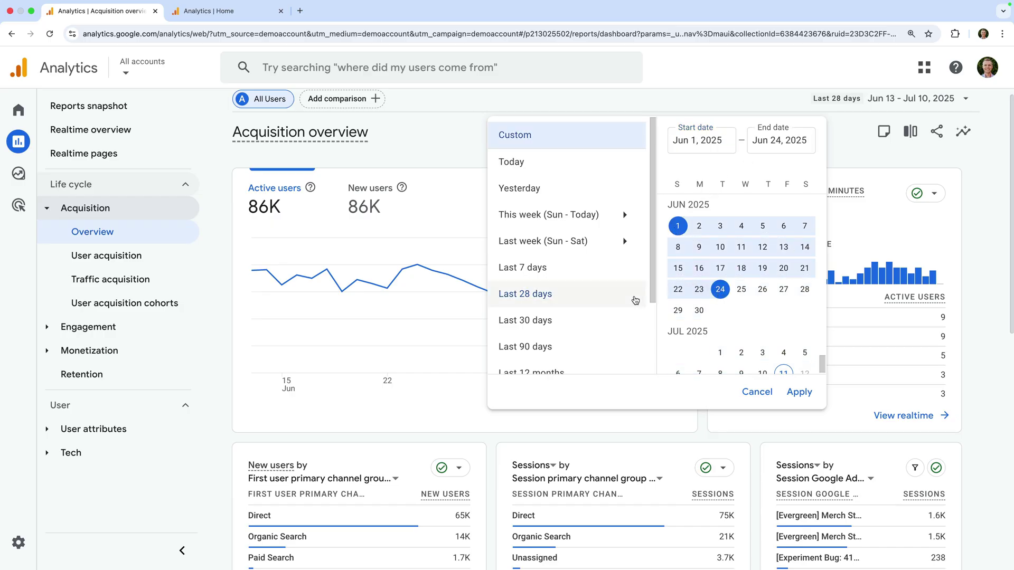
pyautogui.click(606, 300)
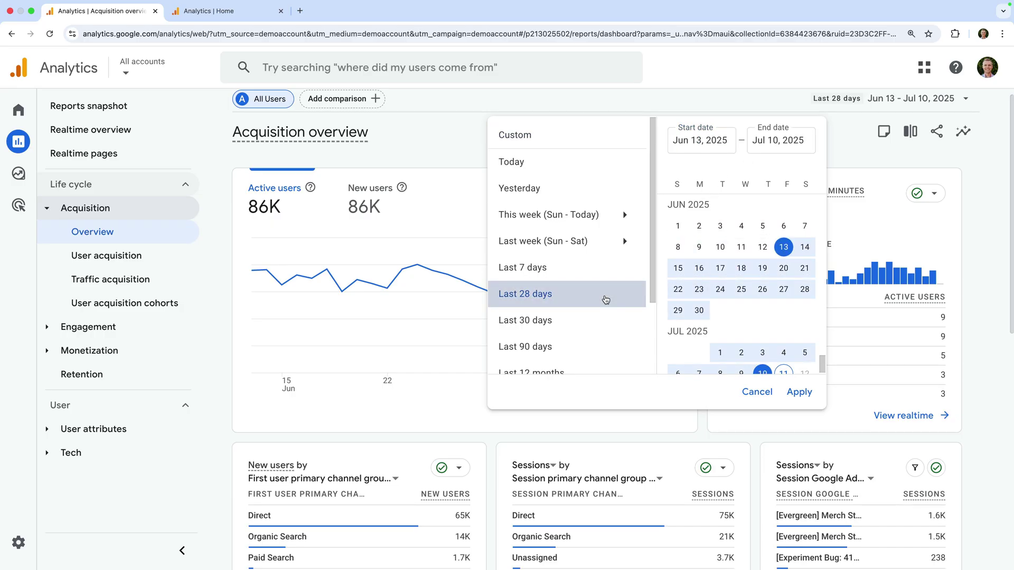
pyautogui.click(747, 395)
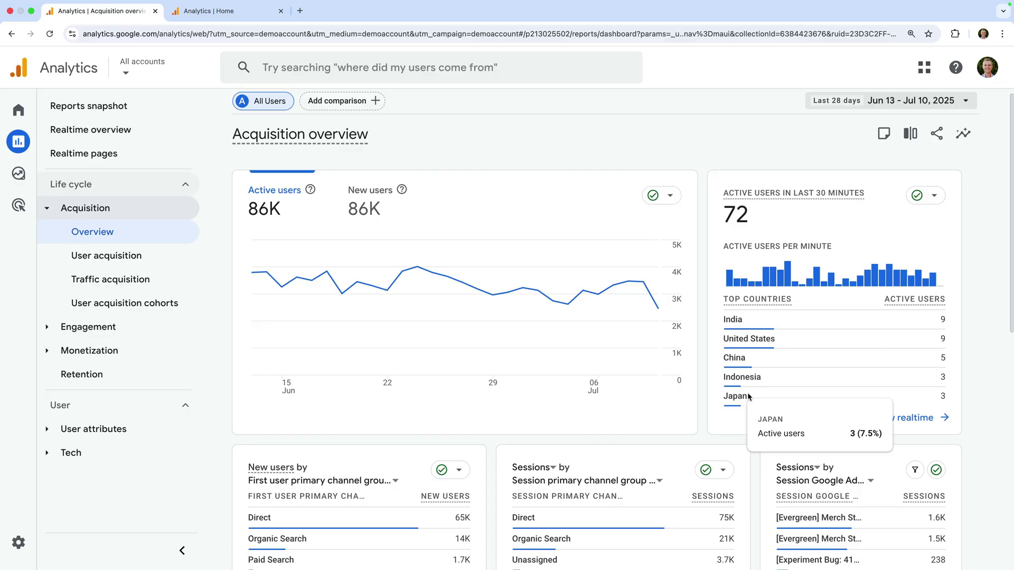
# Open the User acquisition and Traffic acquisition reports in turn and examine their primary channel group tables
pyautogui.click(168, 263)
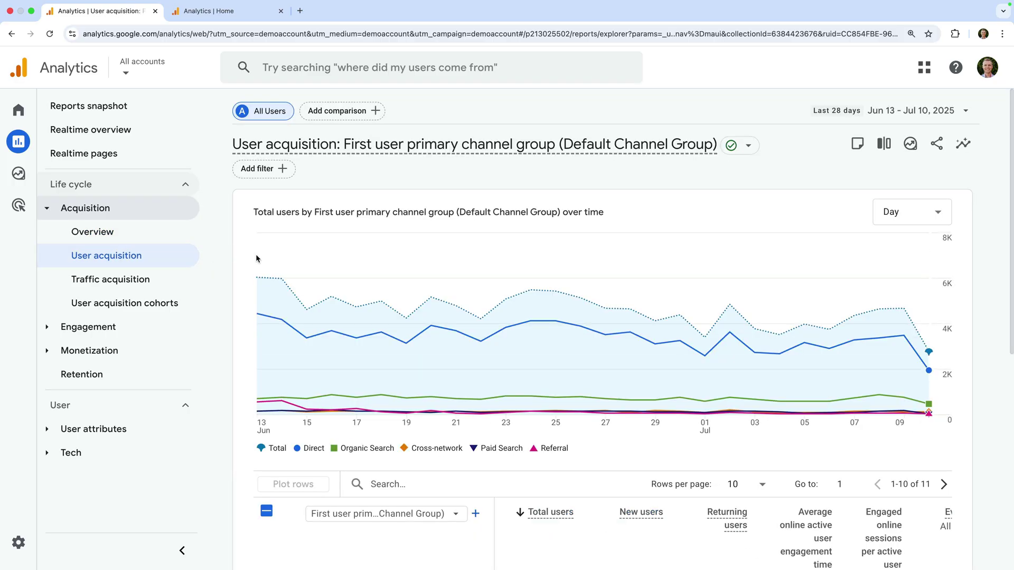
pyautogui.scroll(-6, 256, 258)
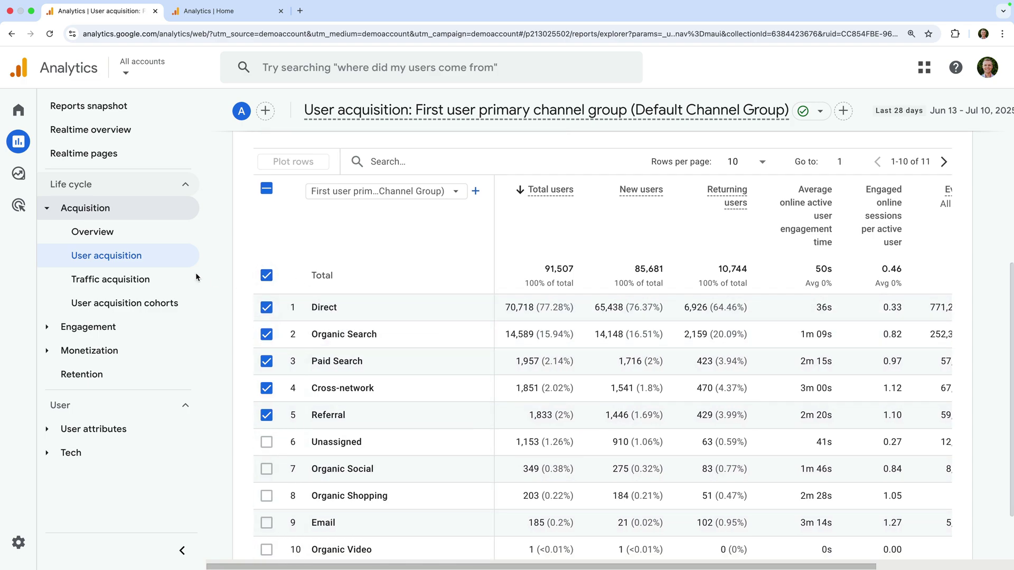
pyautogui.click(180, 282)
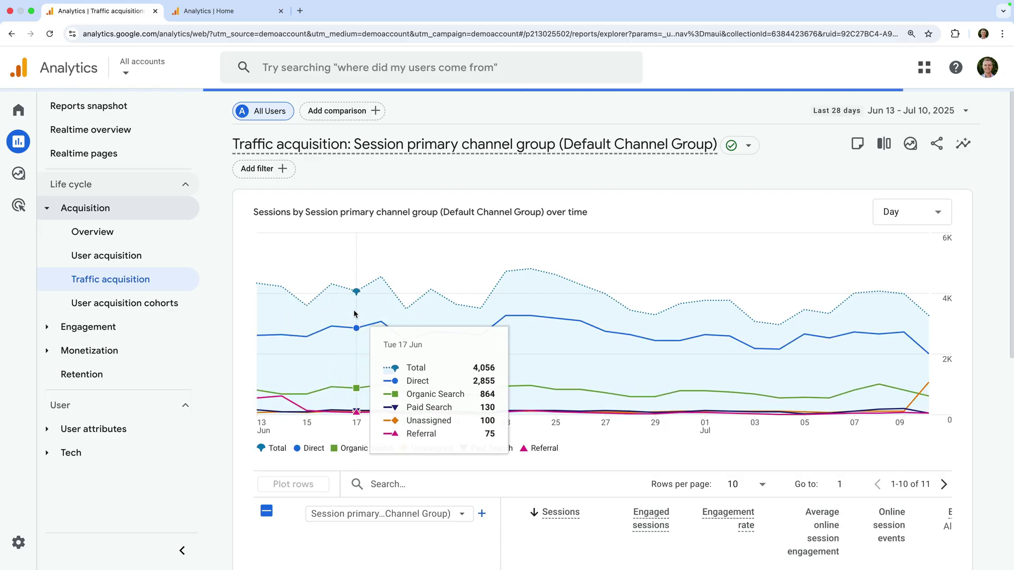
pyautogui.scroll(-4, 355, 317)
pyautogui.scroll(-3, 353, 313)
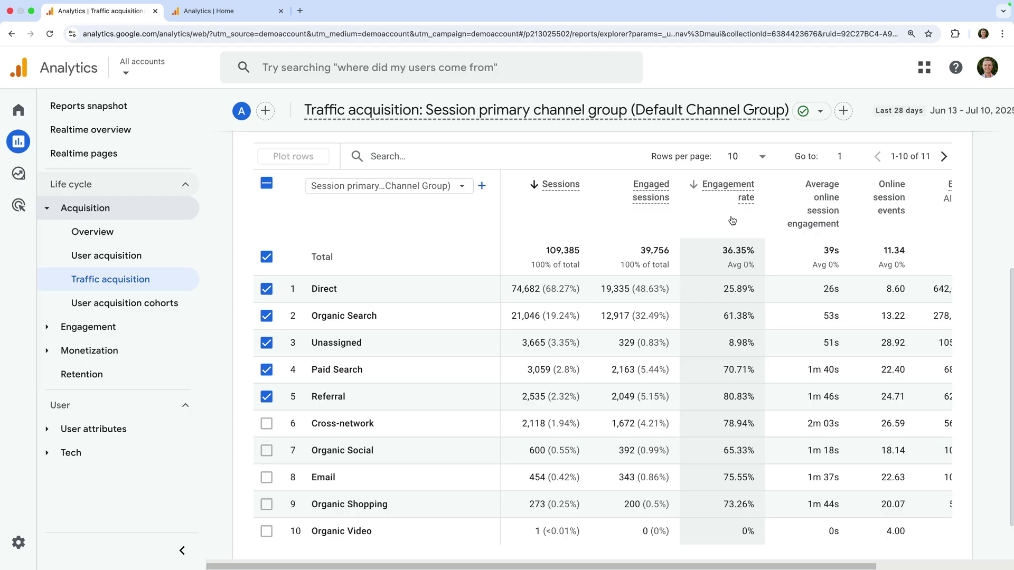
# Open the Pages and screens and Events reports under Engagement in turn and examine their page path and event name tables
pyautogui.click(125, 335)
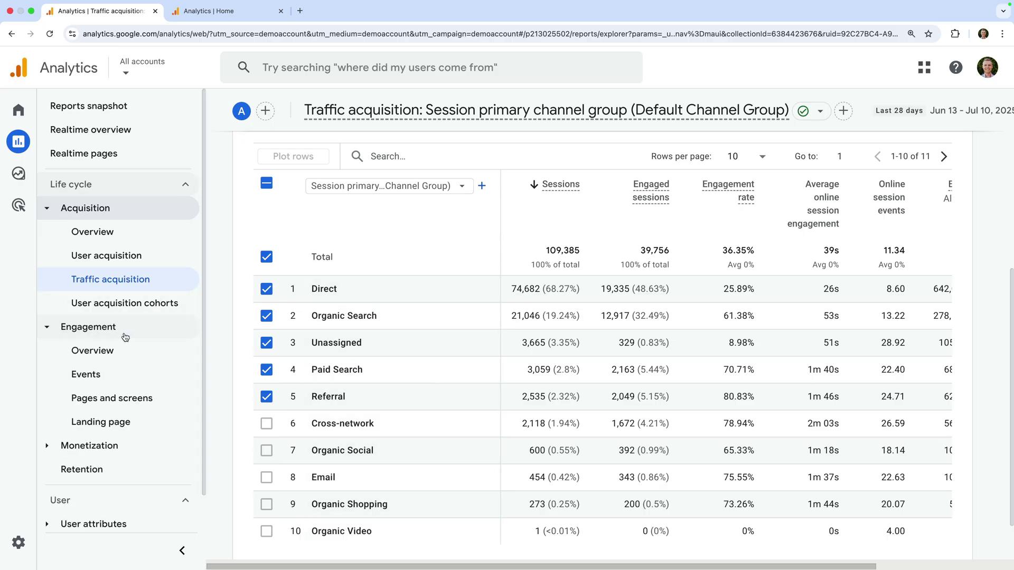
pyautogui.click(145, 402)
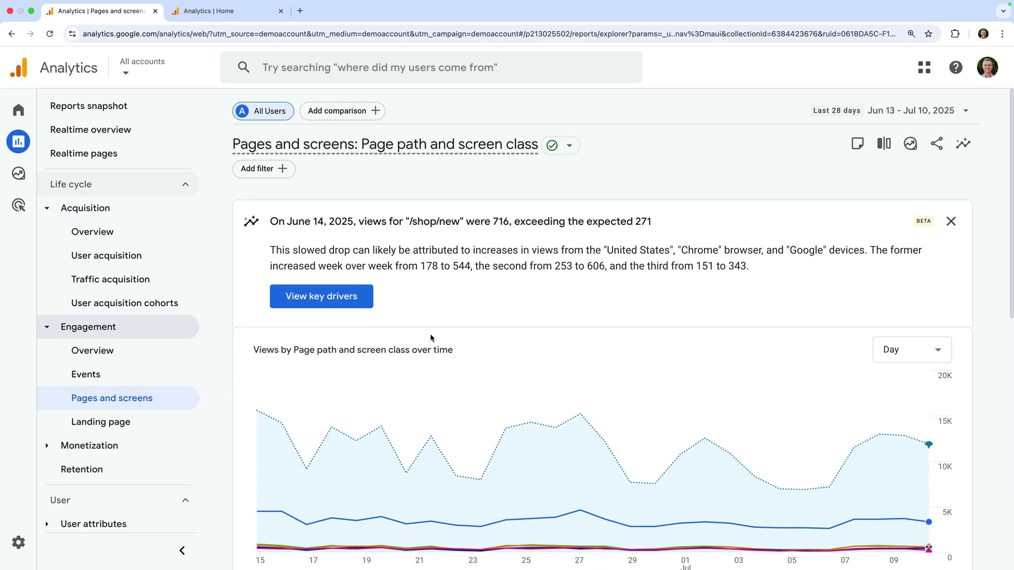
pyautogui.scroll(-5, 470, 331)
pyautogui.scroll(-5, 471, 333)
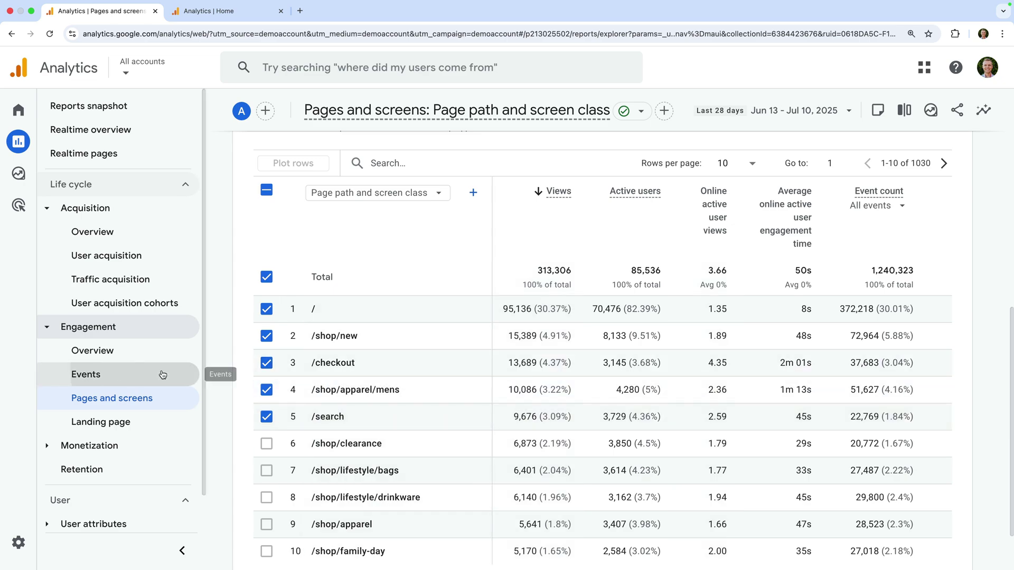
pyautogui.click(163, 375)
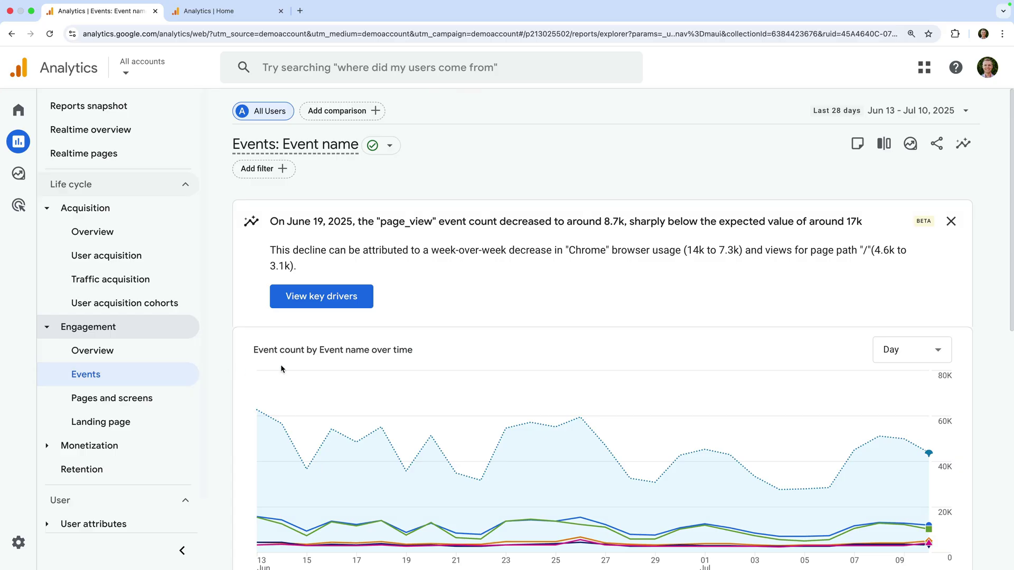
pyautogui.scroll(-8, 328, 375)
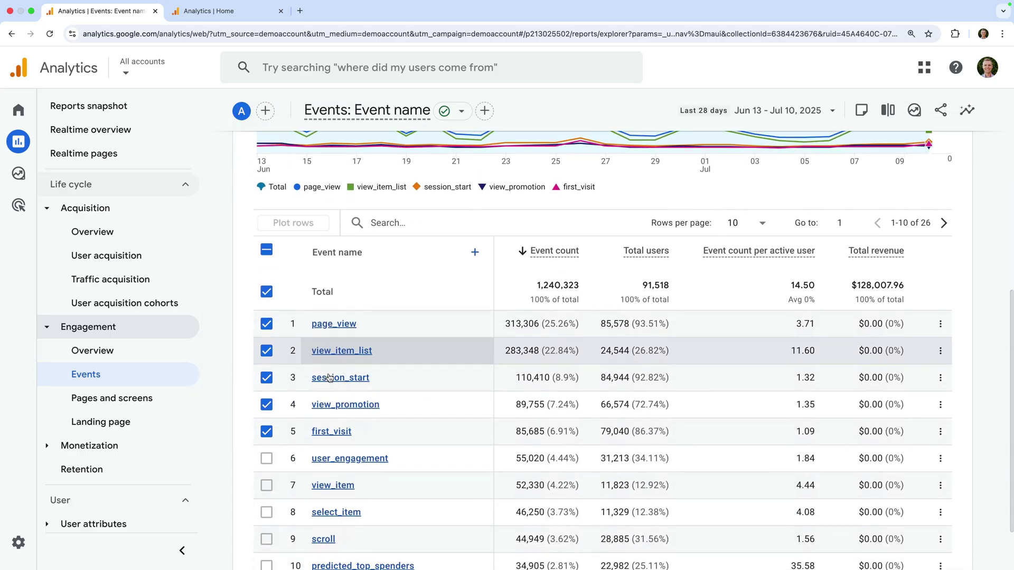
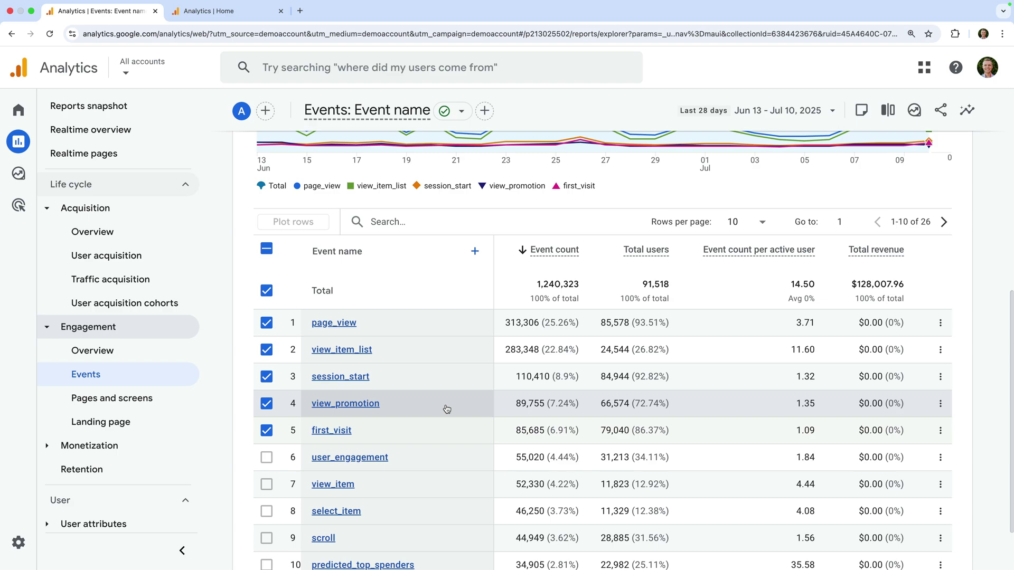
# Open the User attributes overview report and examine active users by country, city, gender, interests, age and language
pyautogui.scroll(-1, 152, 452)
pyautogui.click(123, 483)
pyautogui.click(121, 442)
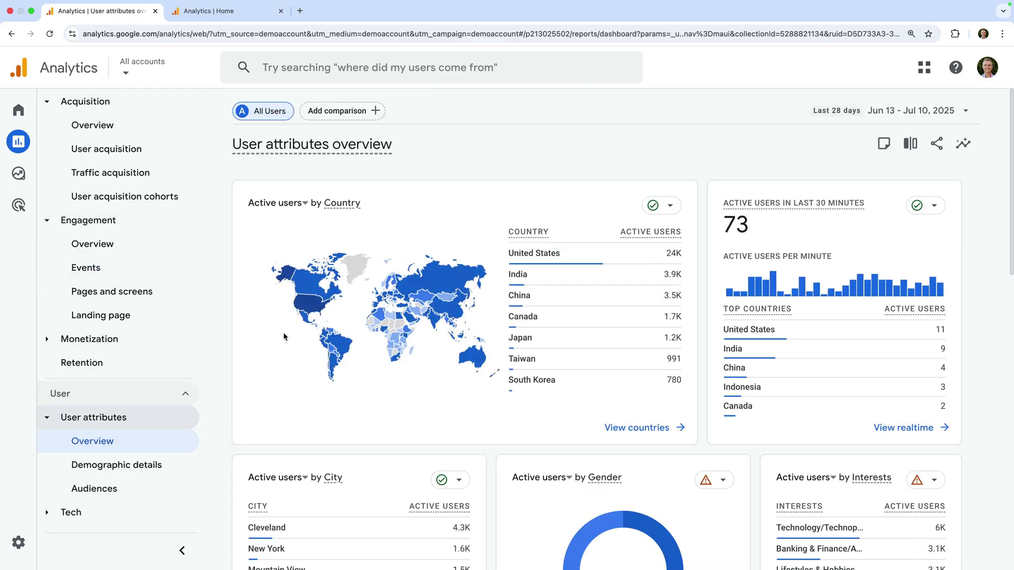
pyautogui.moveTo(410, 296)
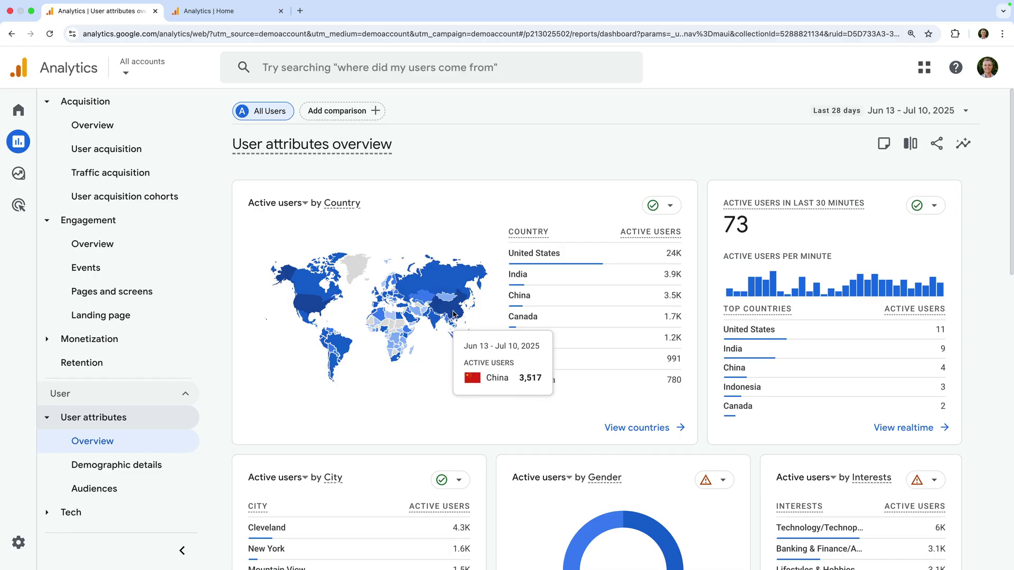
pyautogui.moveTo(387, 343)
pyautogui.moveTo(341, 351)
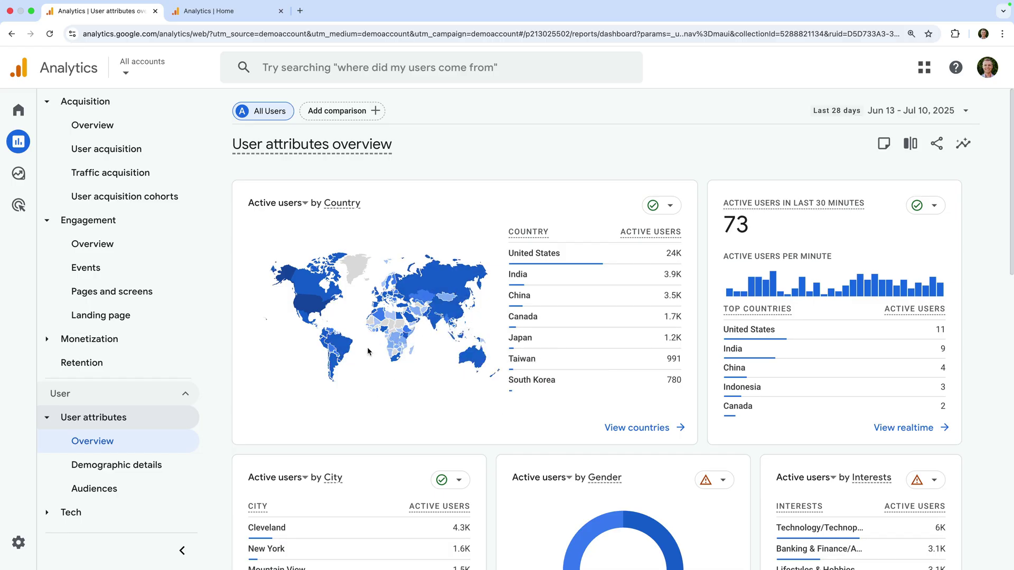
pyautogui.scroll(-3, 438, 353)
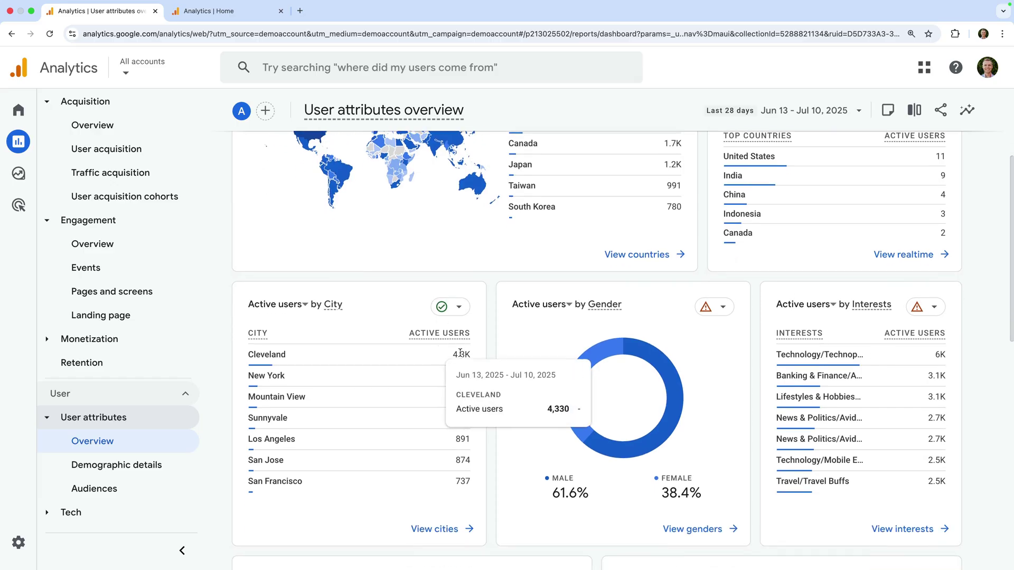
pyautogui.scroll(-2, 554, 350)
pyautogui.scroll(-2, 555, 354)
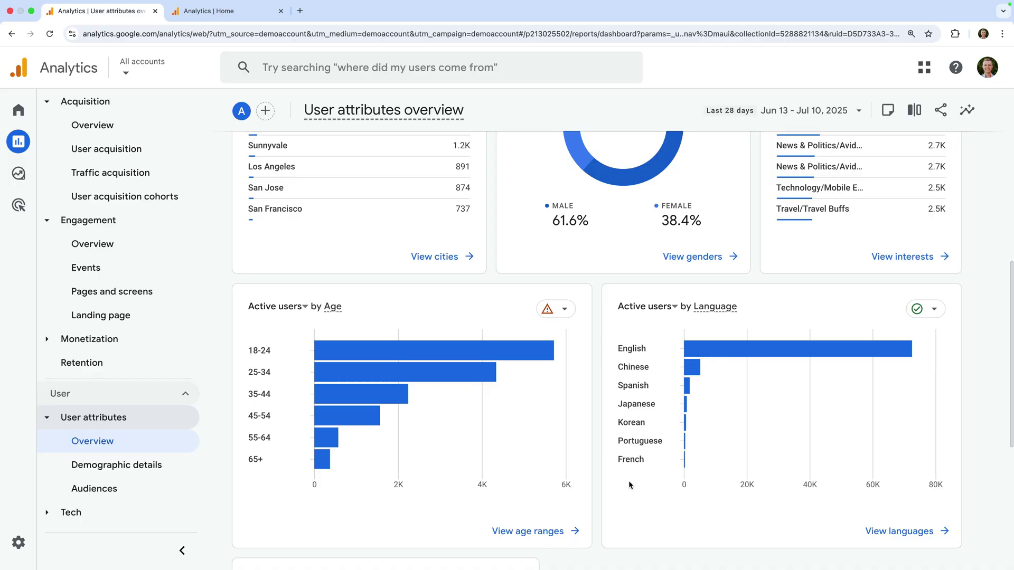
pyautogui.moveTo(500, 409)
# Open the Demographic details report, examine its country table, and change the table's primary dimension to City
pyautogui.click(181, 465)
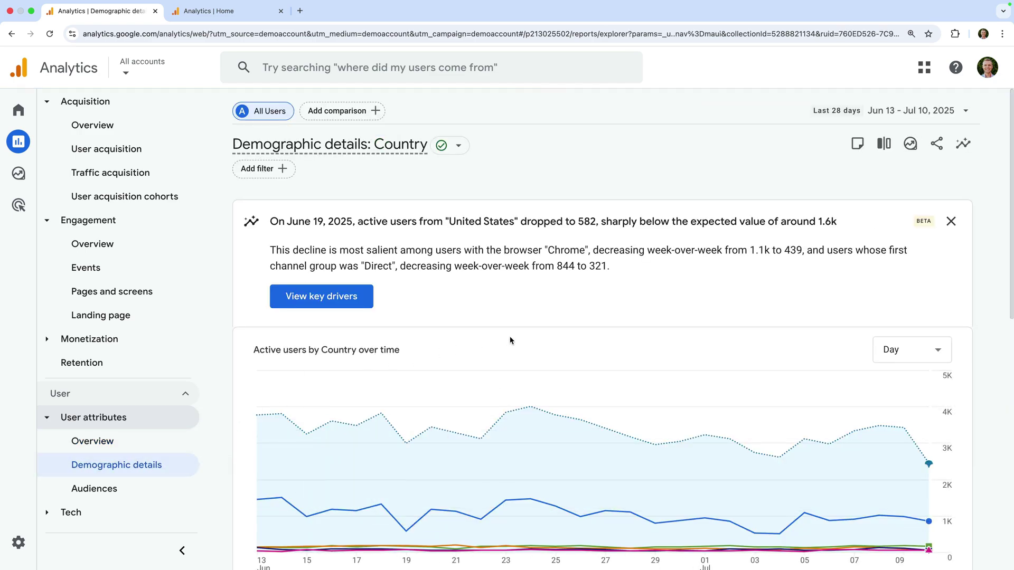
pyautogui.scroll(-7, 509, 335)
pyautogui.scroll(-3, 510, 337)
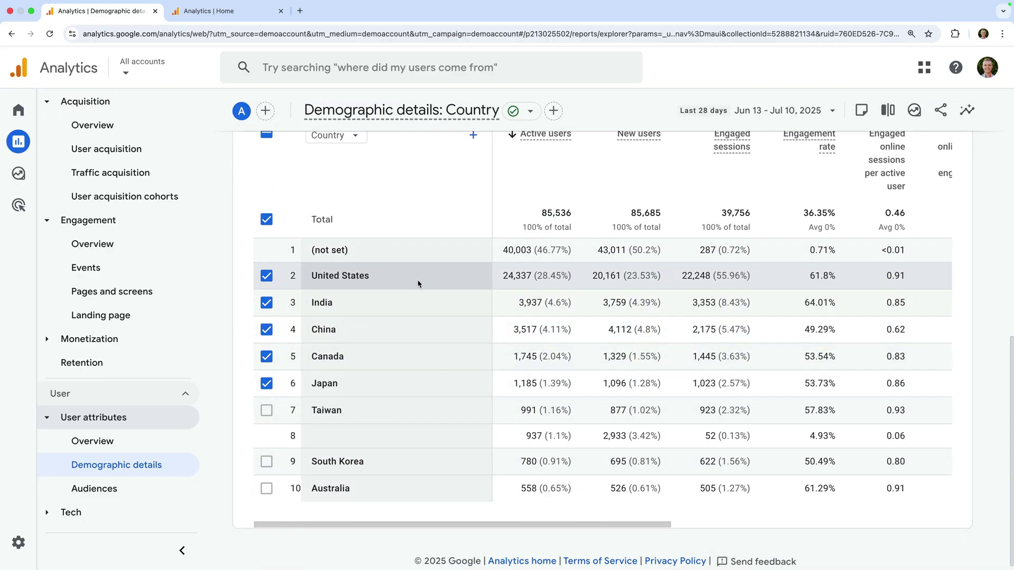
pyautogui.scroll(1, 418, 283)
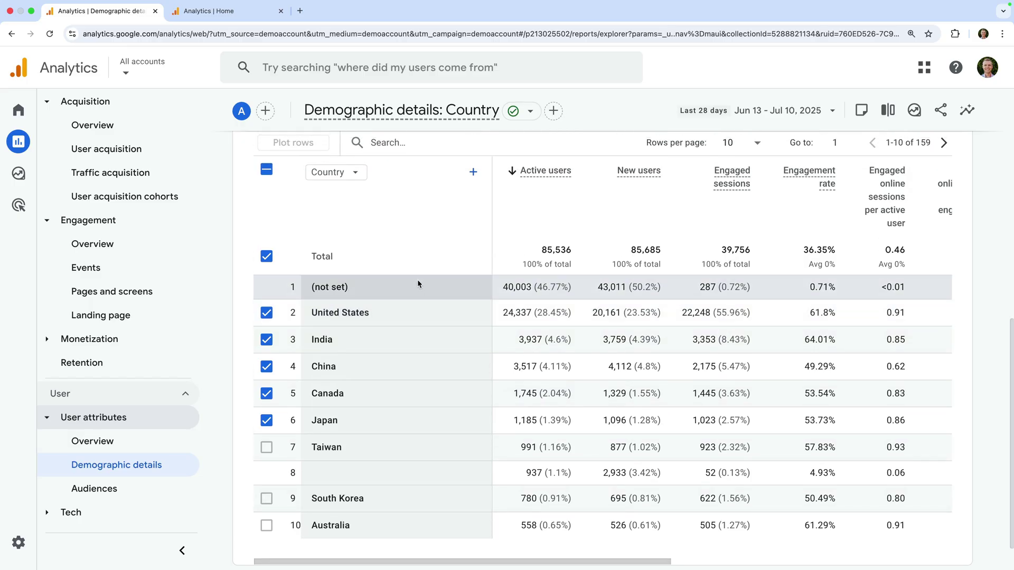
pyautogui.click(350, 172)
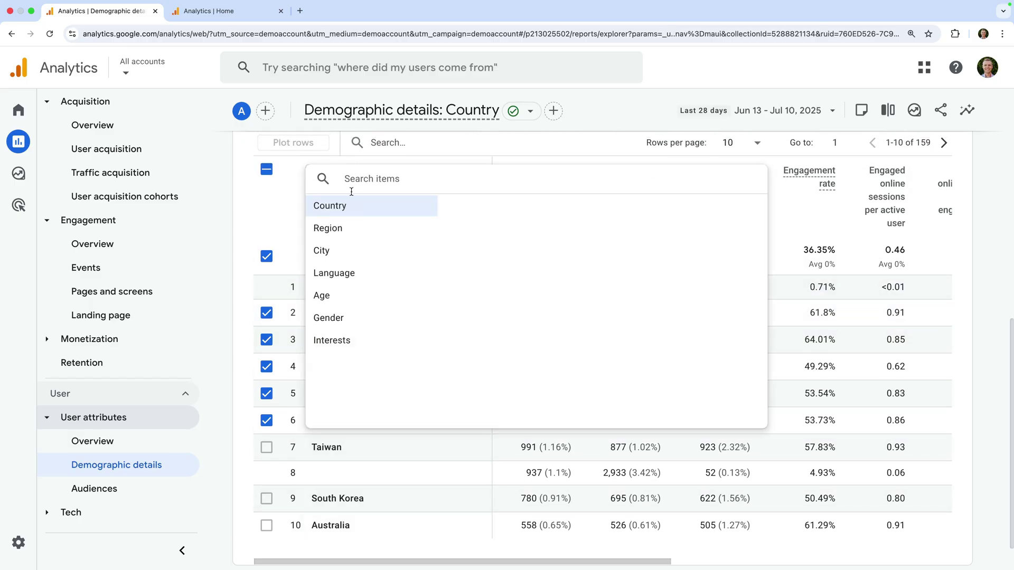
pyautogui.click(357, 256)
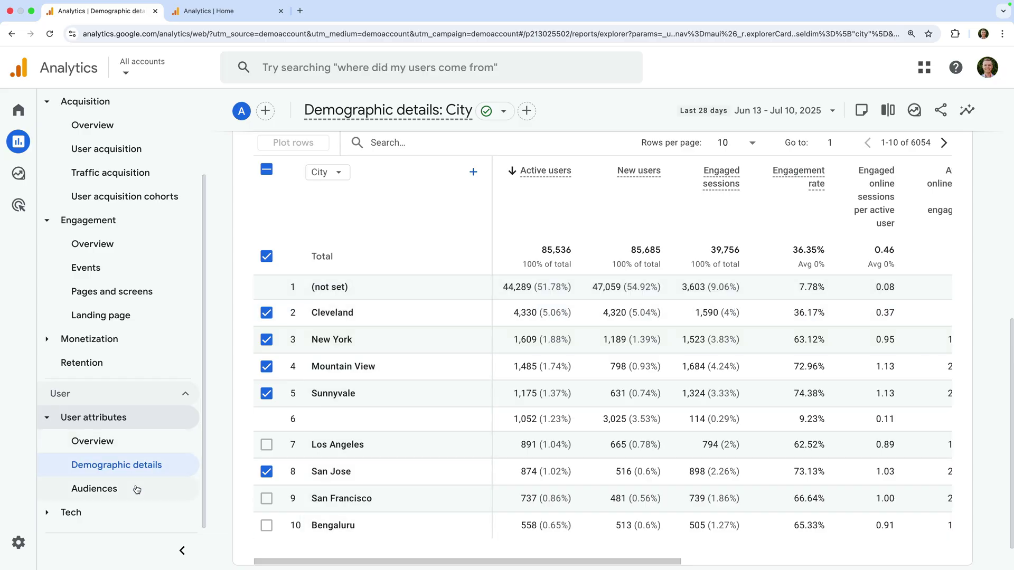
# Open the Tech overview report and examine active users by platform, operating system, browser, device category and screen resolution
pyautogui.click(122, 508)
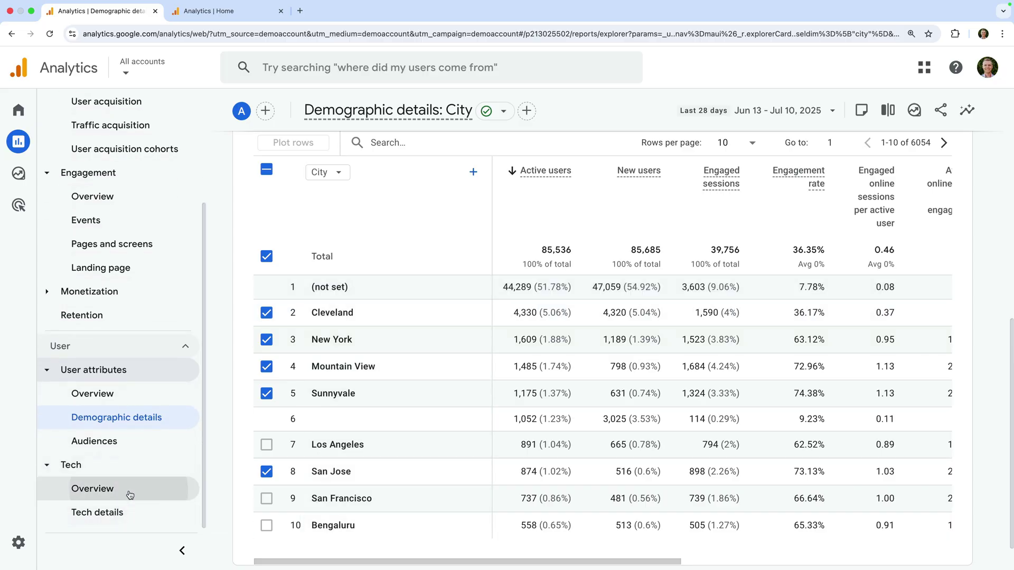
pyautogui.click(129, 494)
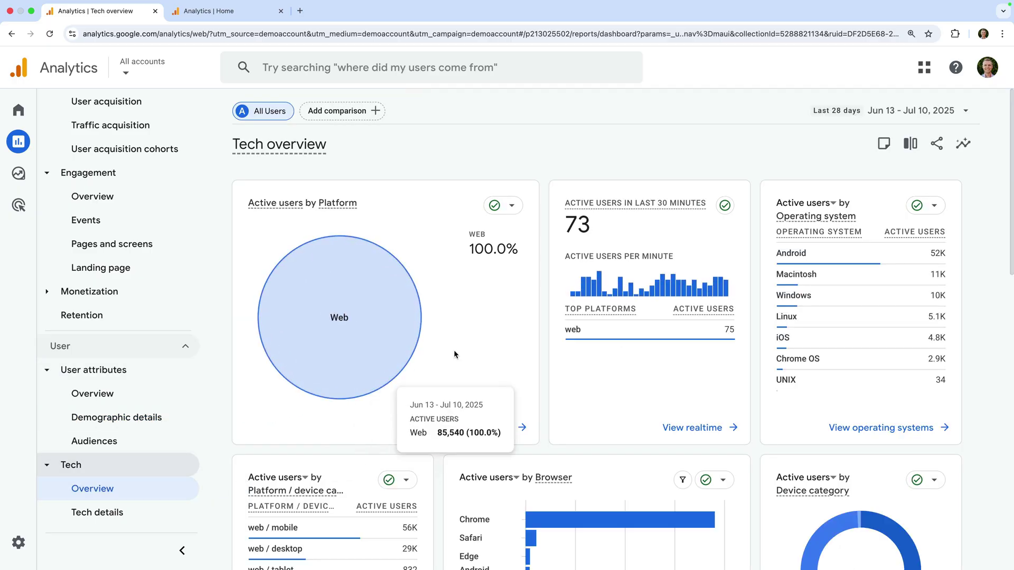
pyautogui.scroll(-2, 504, 343)
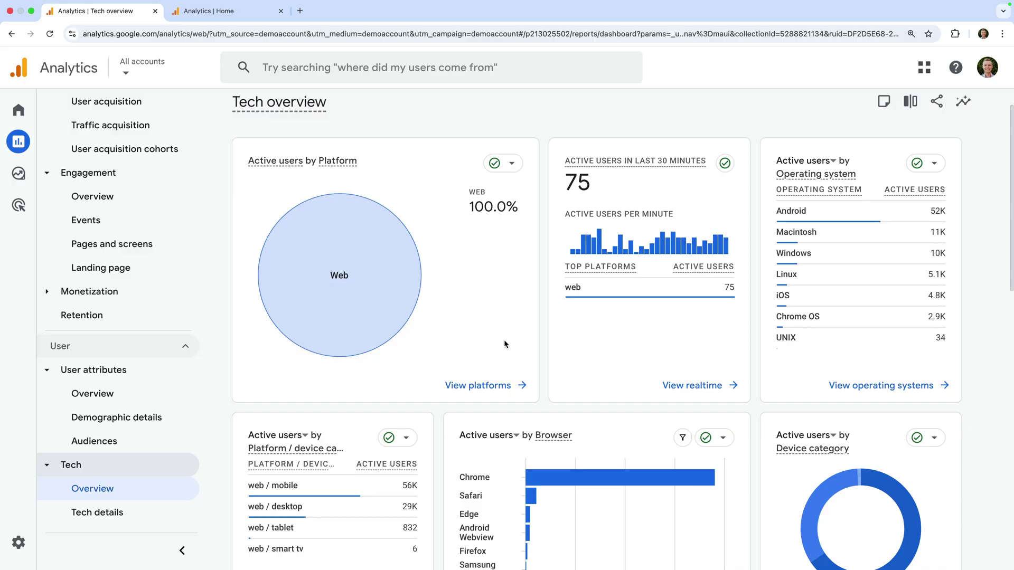
pyautogui.moveTo(866, 302)
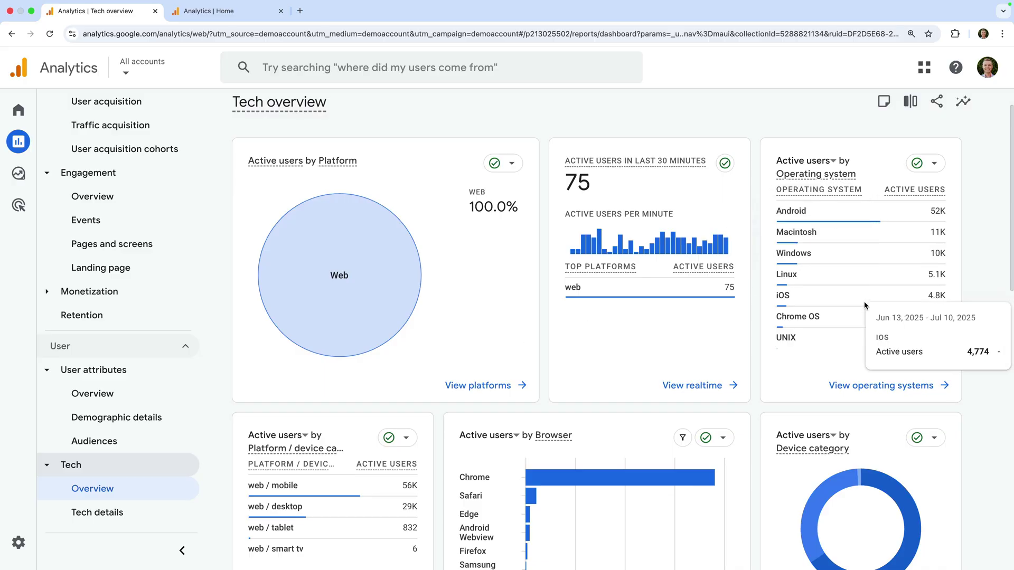
pyautogui.scroll(-4, 858, 317)
pyautogui.moveTo(567, 276)
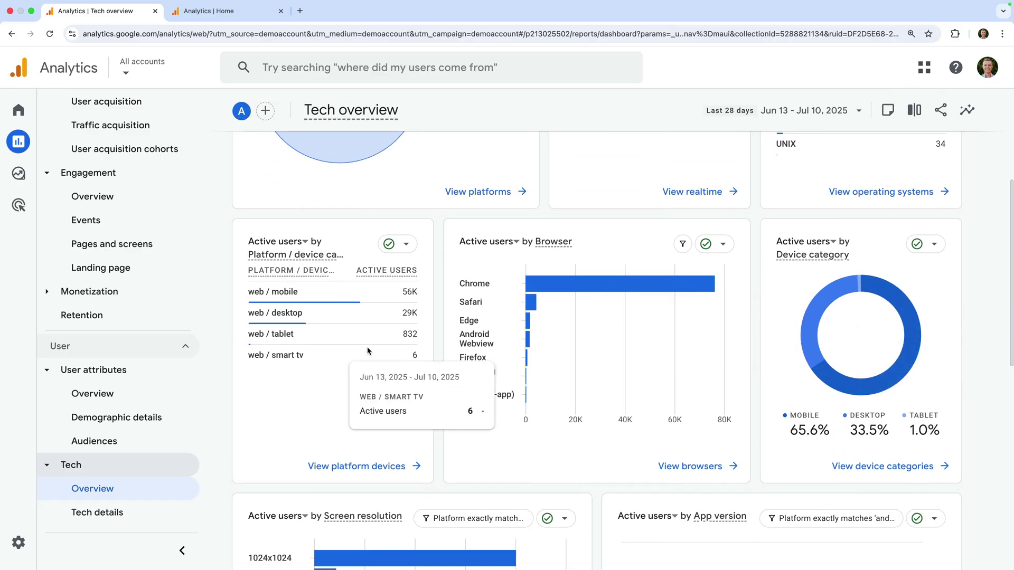
pyautogui.moveTo(611, 291)
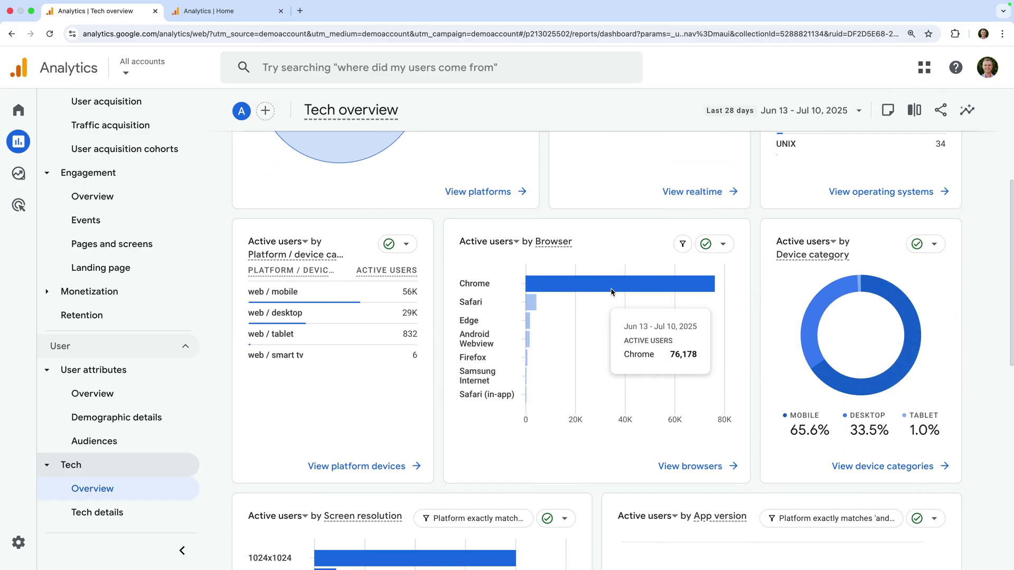
pyautogui.scroll(-1, 611, 291)
pyautogui.moveTo(813, 308)
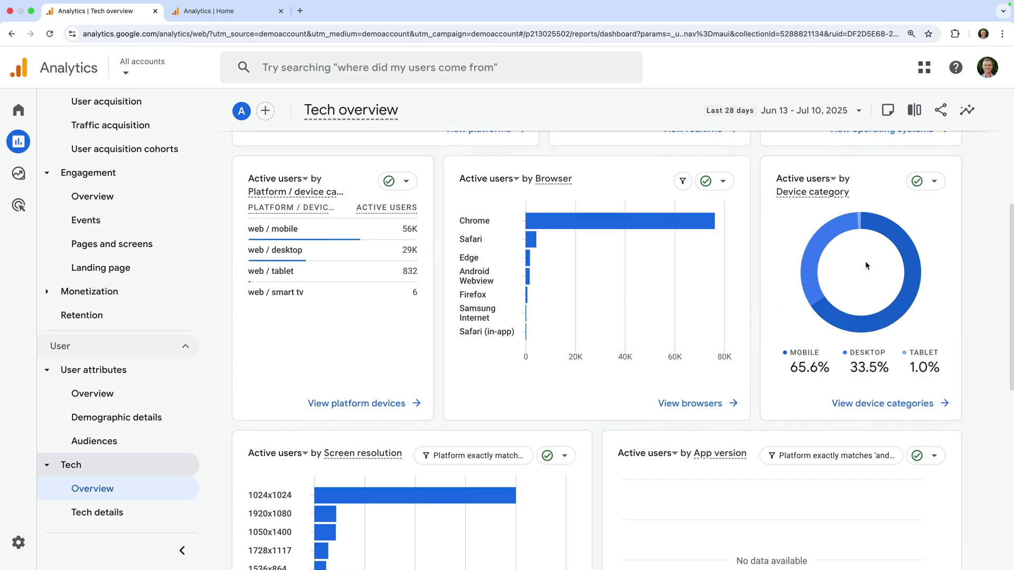
pyautogui.scroll(-5, 866, 266)
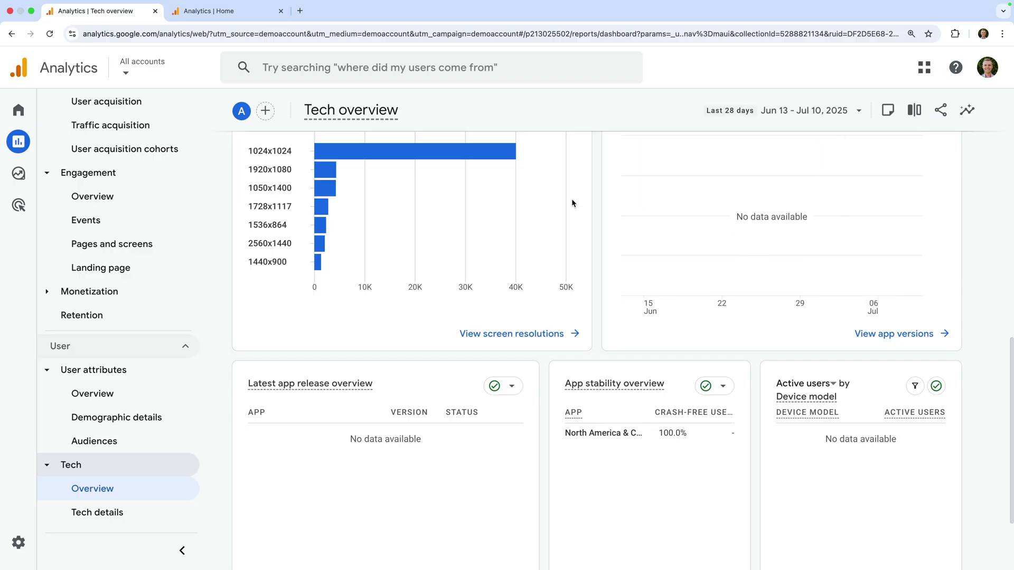
# Switch to the Loves Data | GA4 Demo property and open its Property details in the Admin settings
pyautogui.click(234, 16)
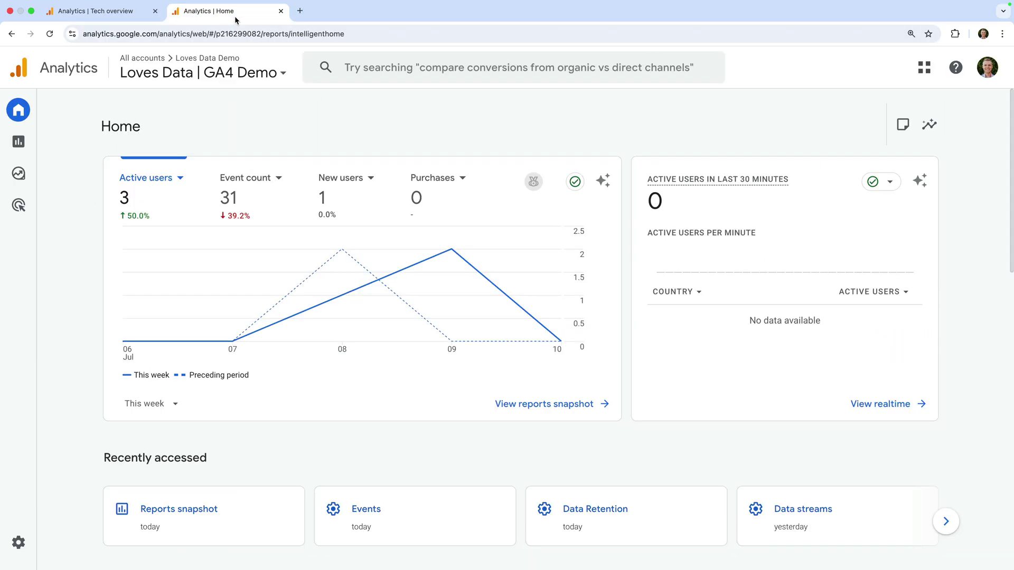
pyautogui.moveTo(27, 426)
pyautogui.click(51, 536)
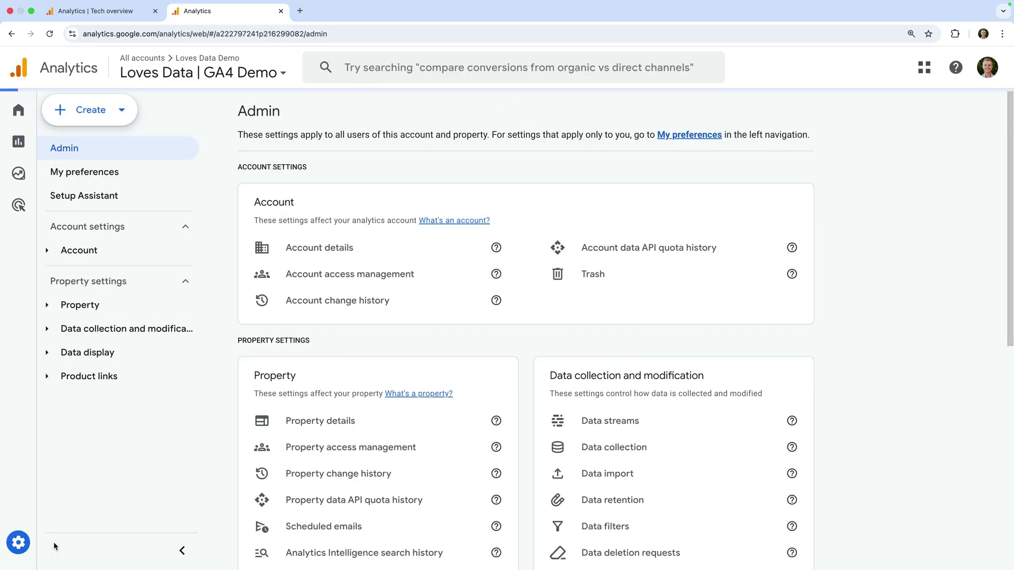
pyautogui.click(142, 311)
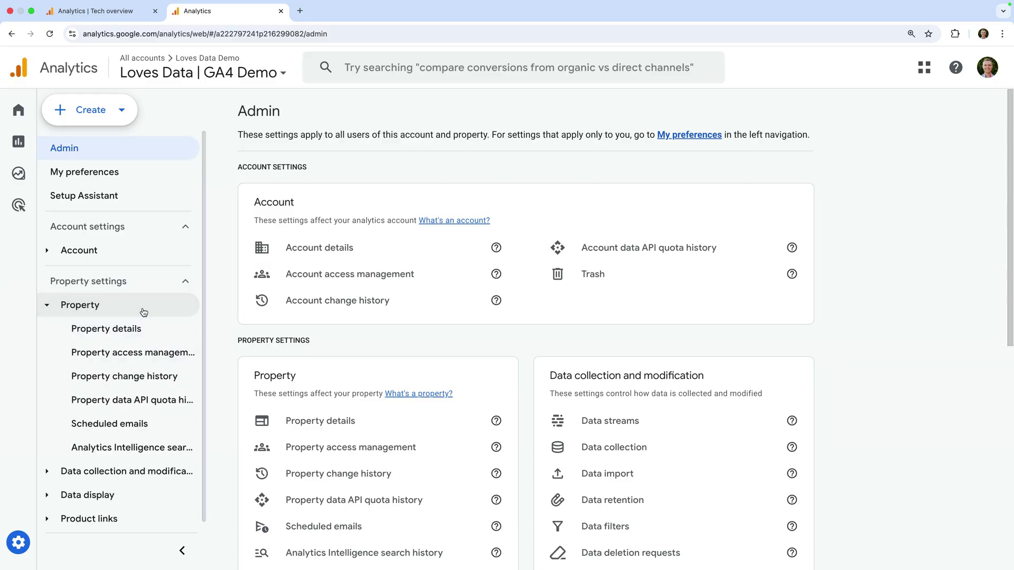
pyautogui.click(153, 336)
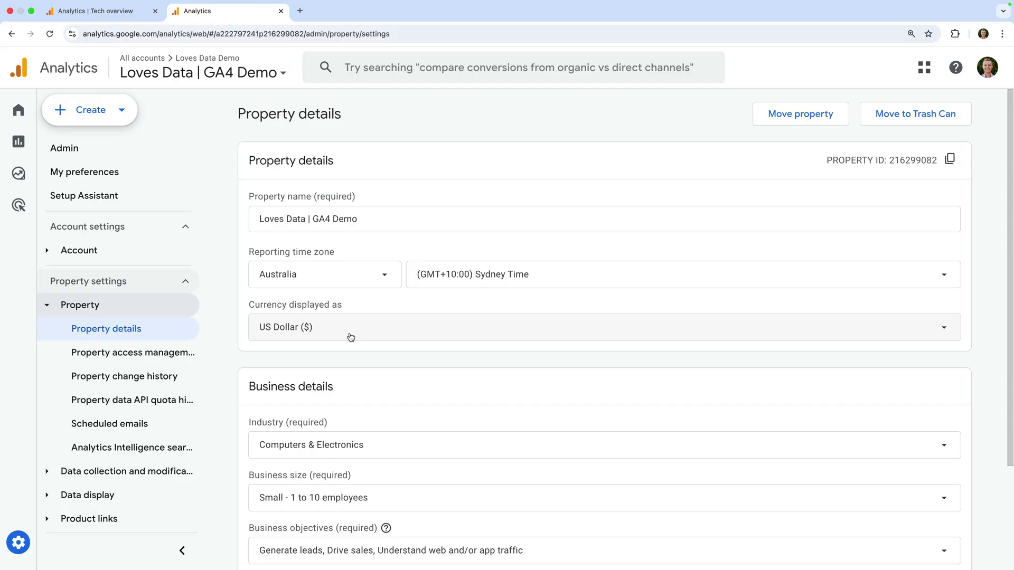
# Open the property's data streams and view the details of the Loves Data Demo web stream
pyautogui.click(172, 306)
pyautogui.click(161, 335)
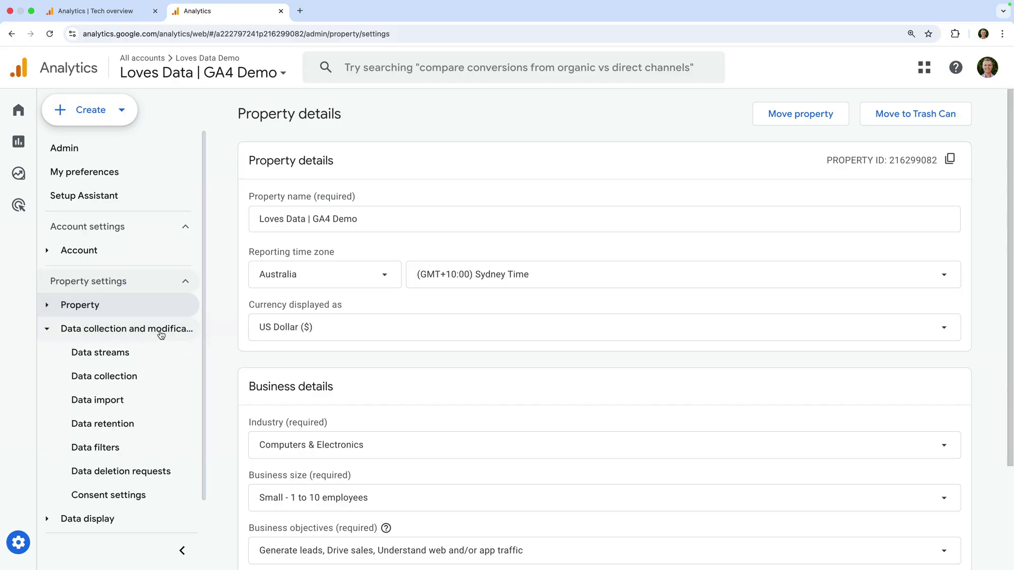
pyautogui.click(138, 356)
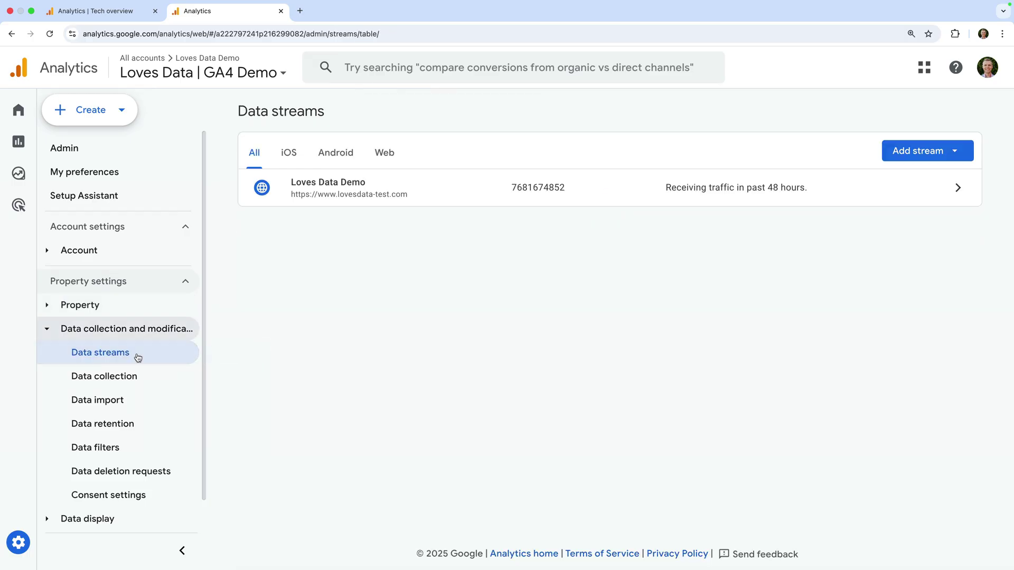
pyautogui.click(415, 190)
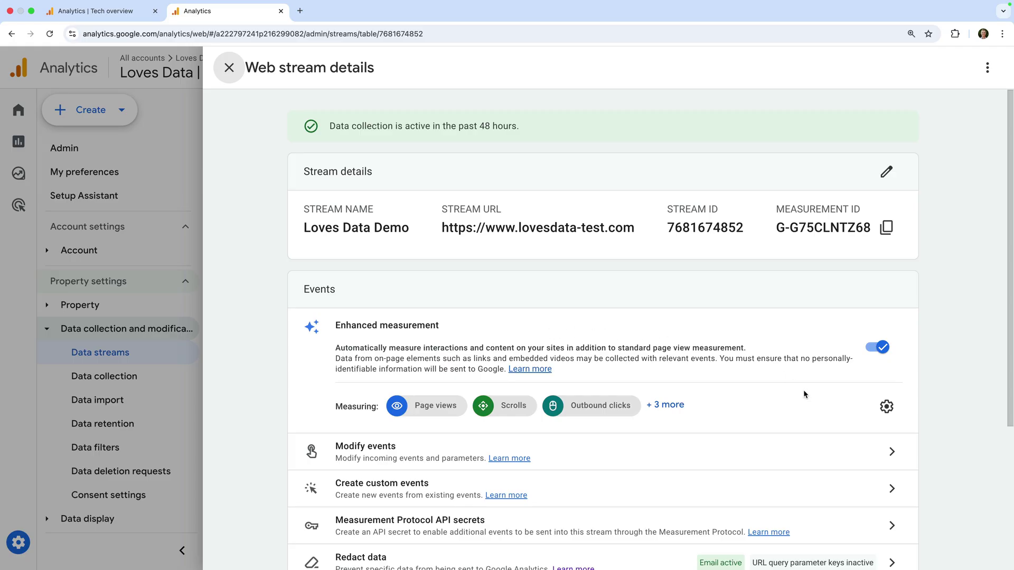
# Examine the web stream's Enhanced measurement options without changing them, and return to the data streams list
pyautogui.click(893, 413)
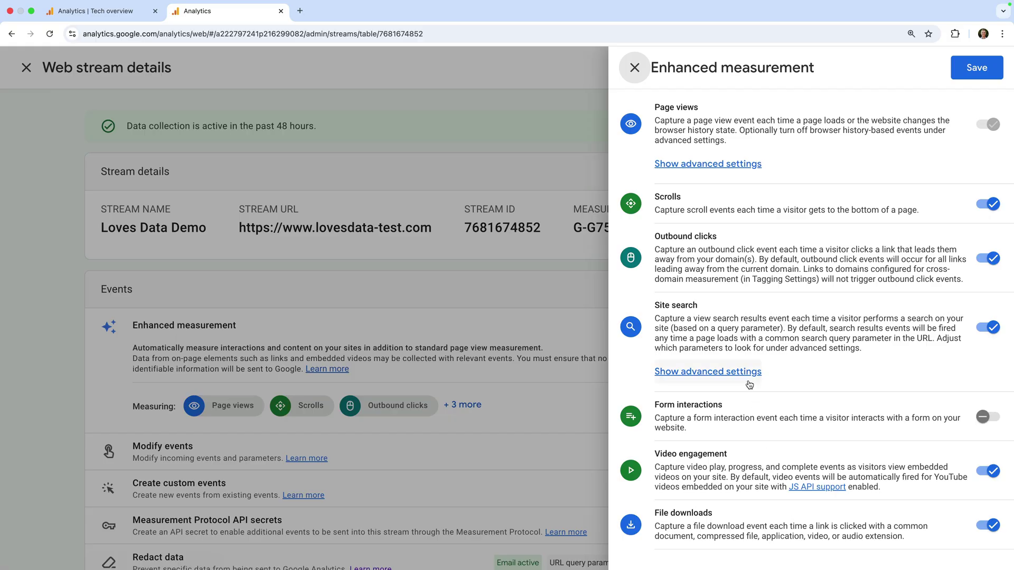
pyautogui.click(635, 68)
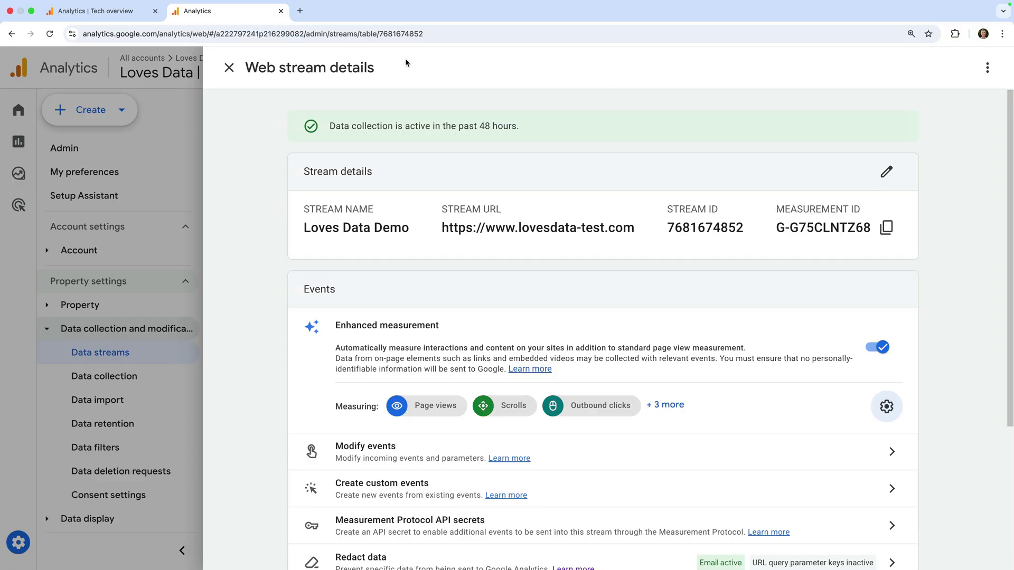
pyautogui.click(229, 67)
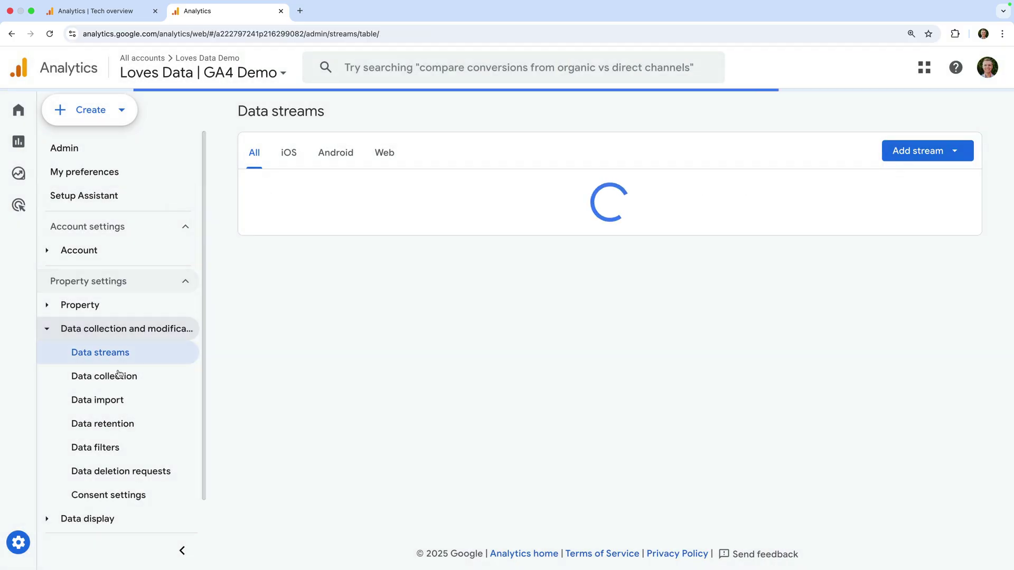
# Open the property's Data retention settings to examine the event and user data retention periods
pyautogui.click(106, 424)
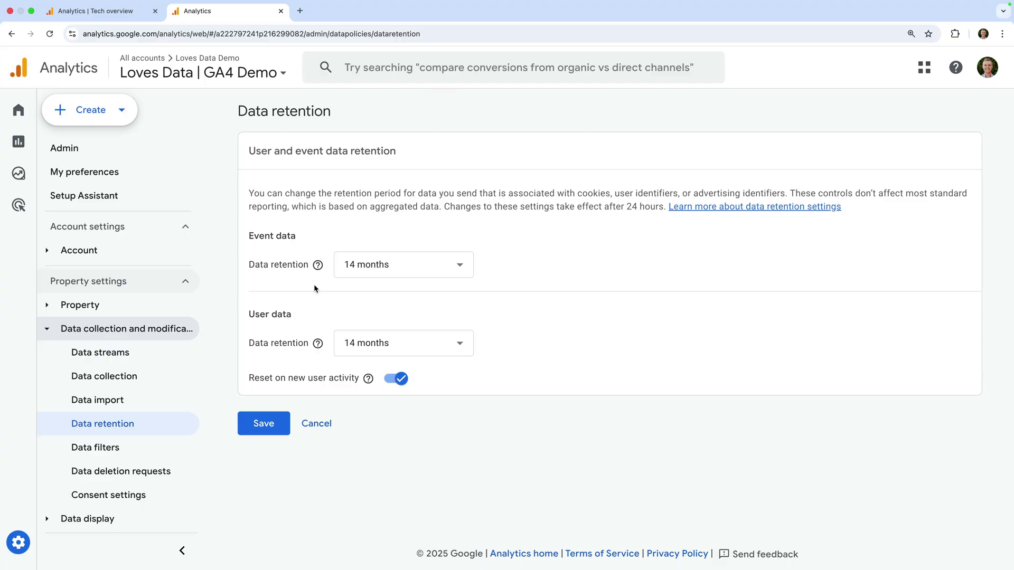
# Select 14 months as the retention period for both event data and user data
pyautogui.click(397, 264)
pyautogui.click(406, 331)
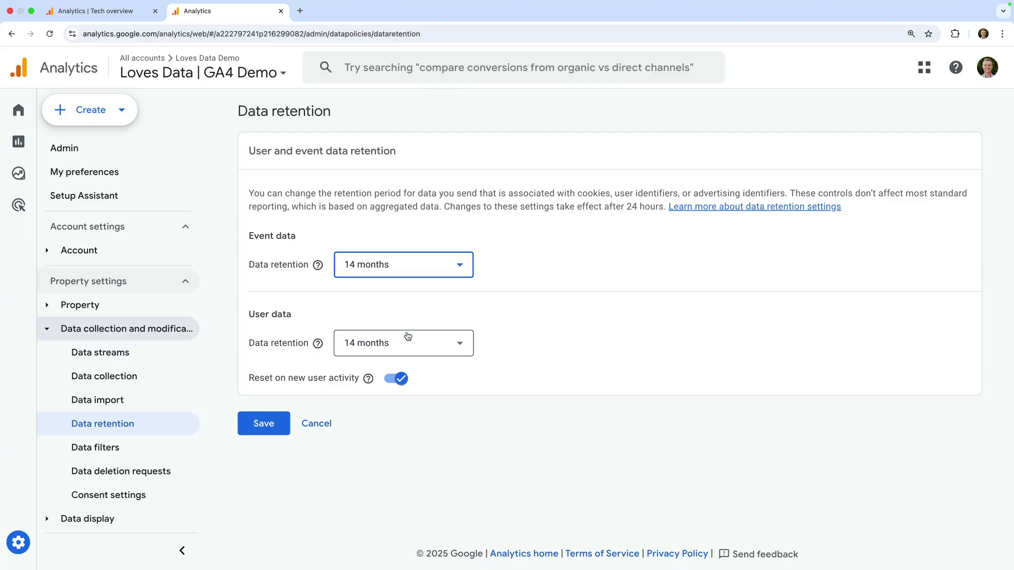
pyautogui.click(392, 343)
pyautogui.click(414, 408)
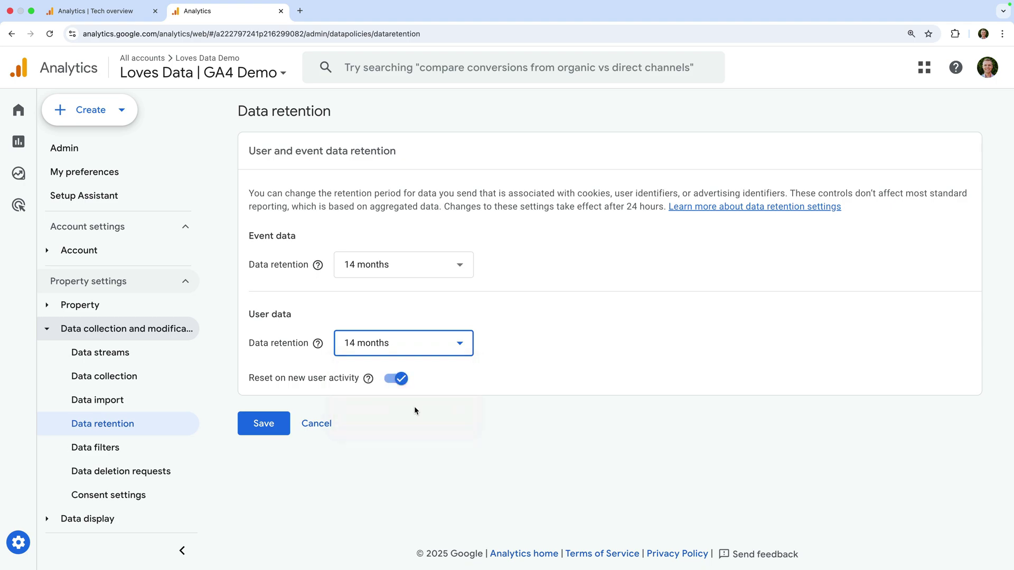
# Open the property's Events settings under Data display and mark the recent event form_submit as a key event
pyautogui.click(183, 330)
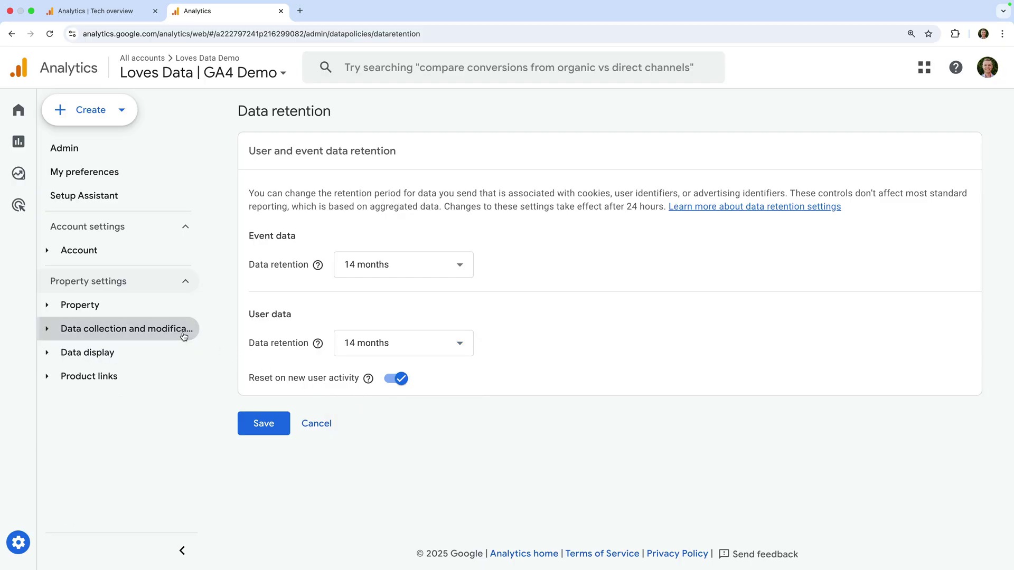
pyautogui.click(157, 360)
pyautogui.click(137, 382)
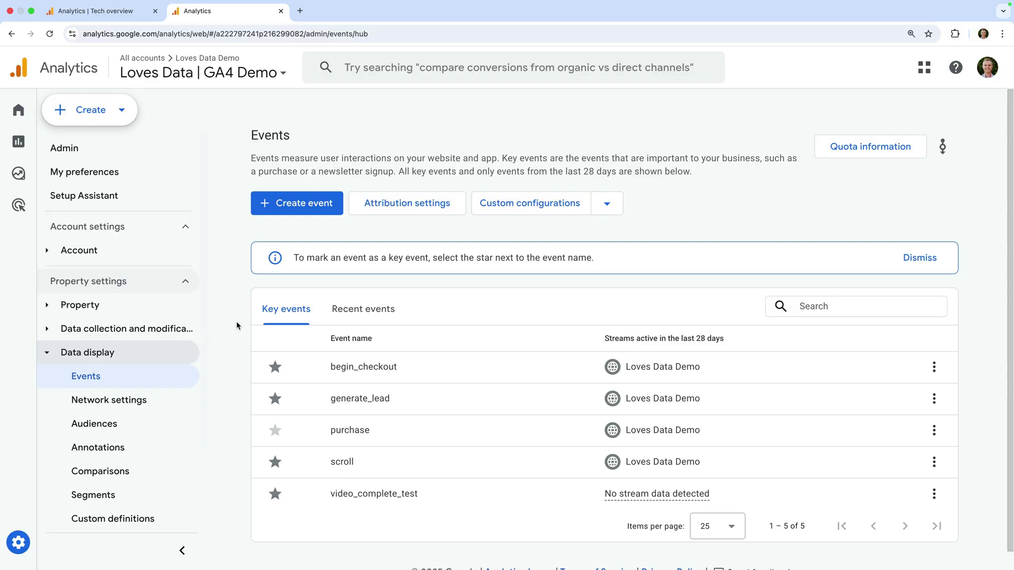
pyautogui.click(368, 317)
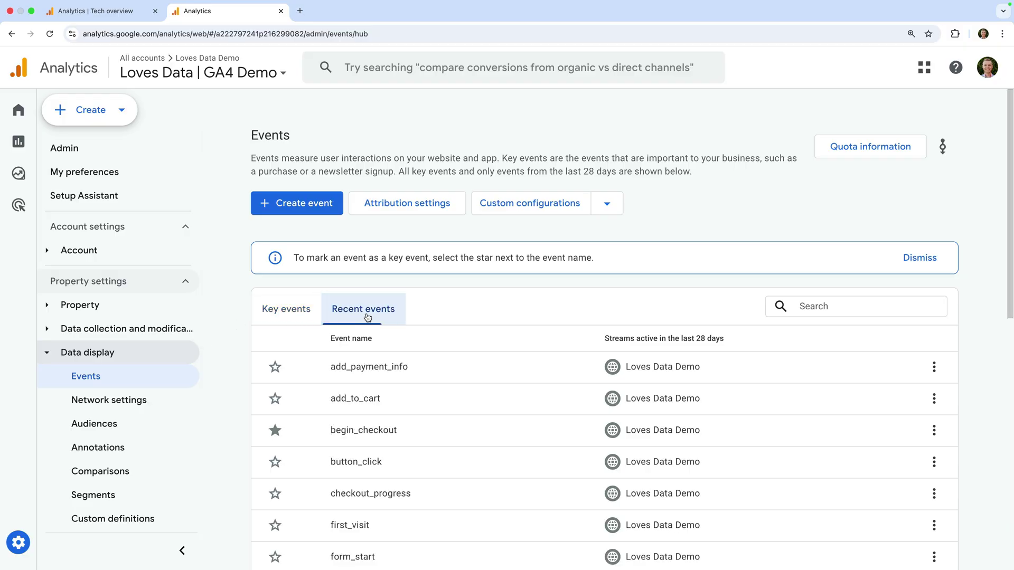
pyautogui.scroll(-3, 367, 317)
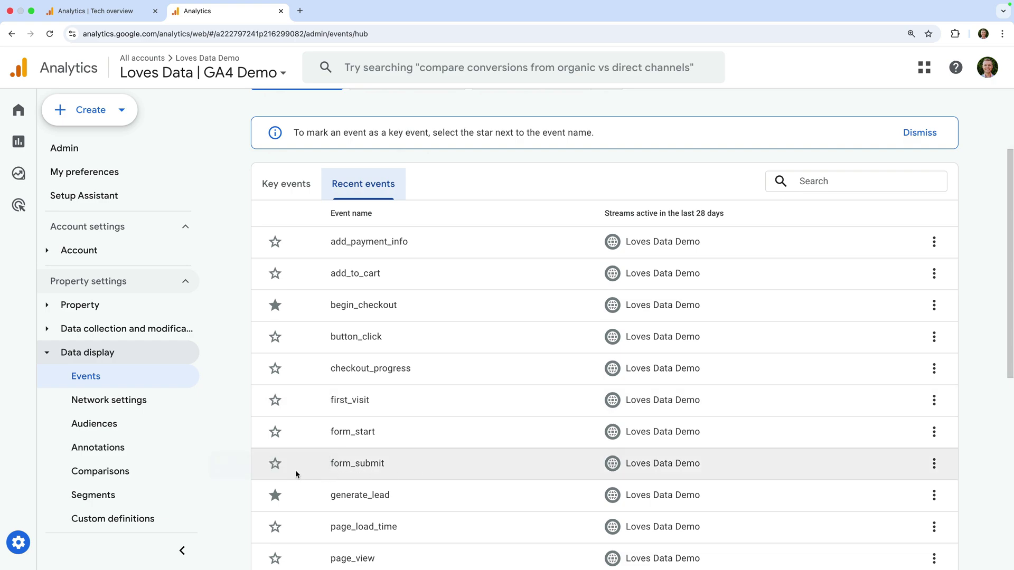
pyautogui.click(273, 465)
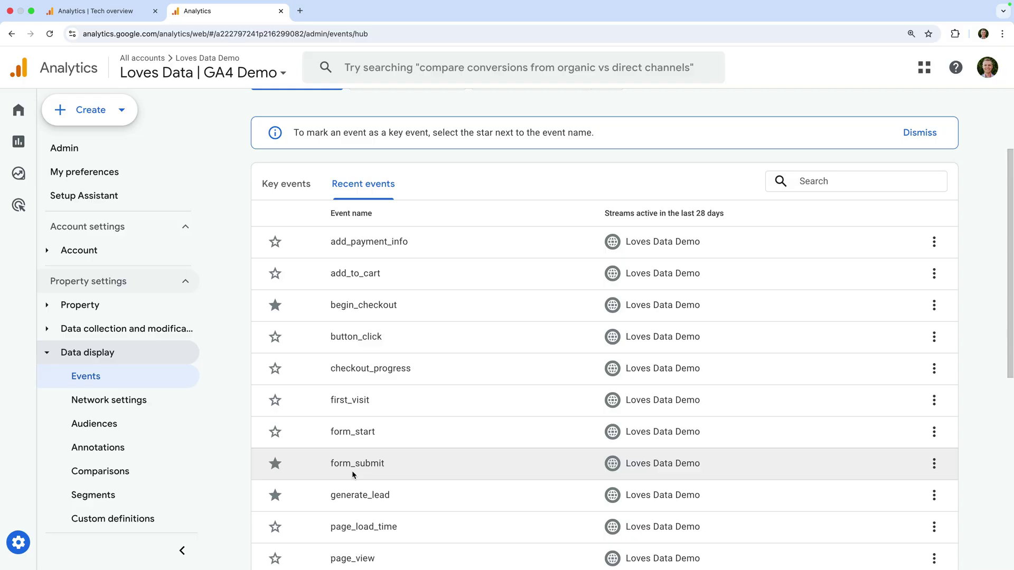
# Expand the property's Product links settings and examine the Google products that can be linked
pyautogui.click(156, 358)
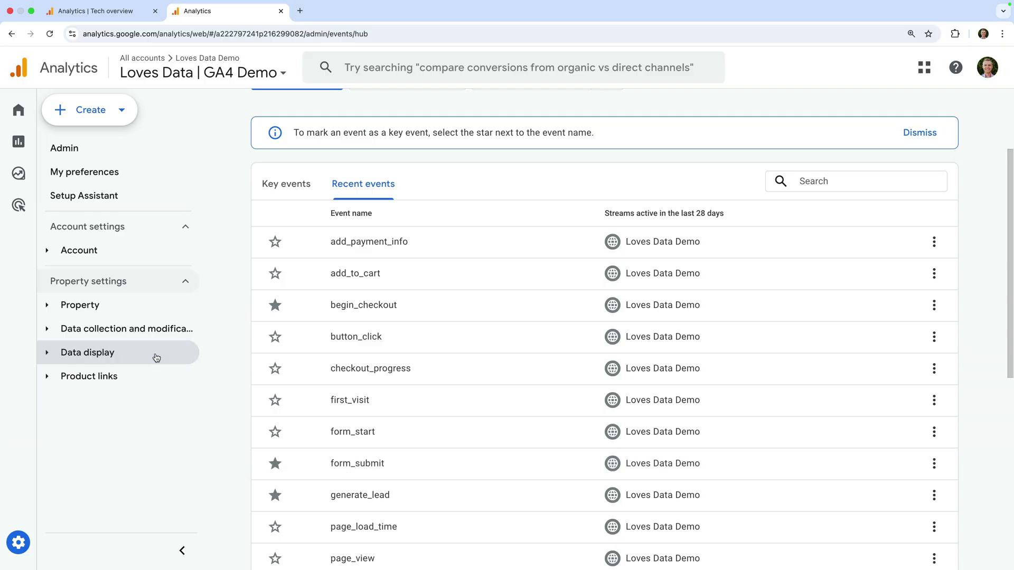
pyautogui.click(131, 382)
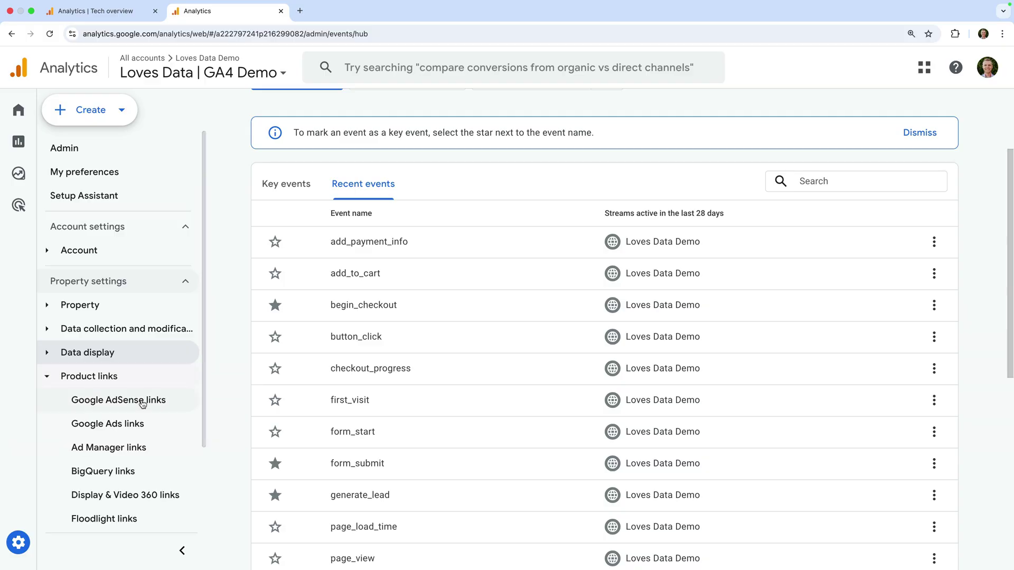
pyautogui.scroll(-2, 155, 417)
pyautogui.scroll(-1, 155, 417)
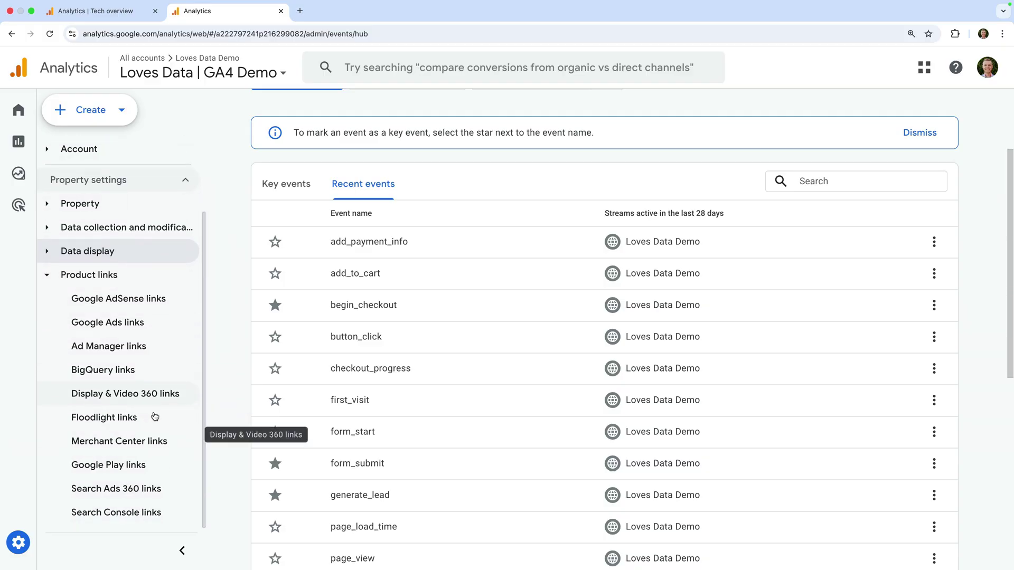